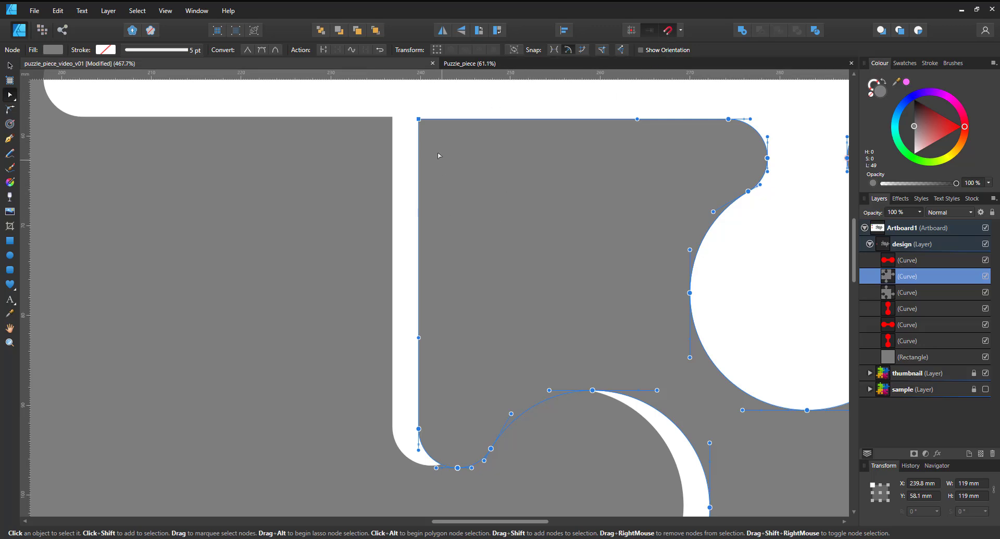
mouse_move(420, 120)
mouse_down()
mouse_move(385, 118)
mouse_move(409, 118)
mouse_up()
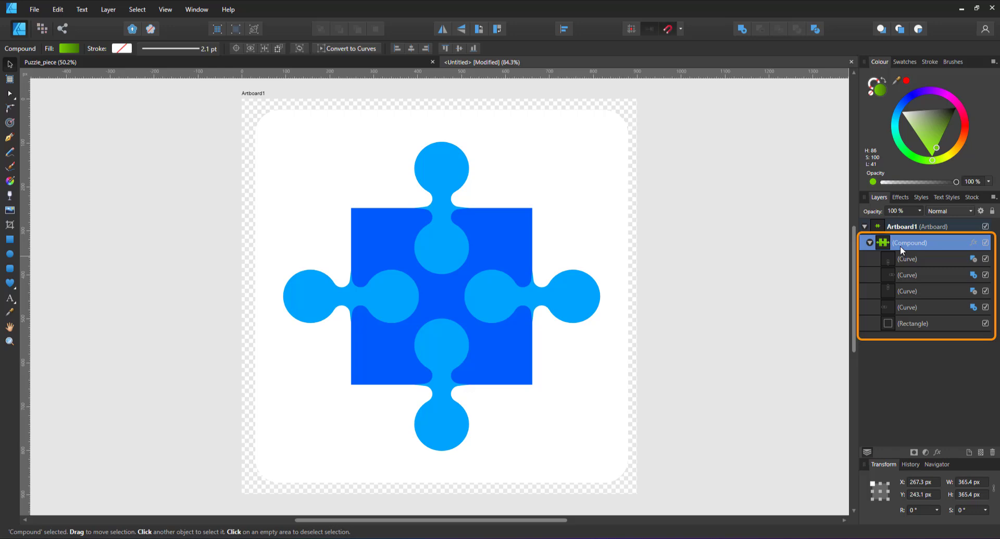
Step: Hide the four connector curves inside the compound puzzle piece, leaving its base rectangle shown, and clear the selection
click(985, 258)
click(986, 275)
click(986, 290)
click(985, 307)
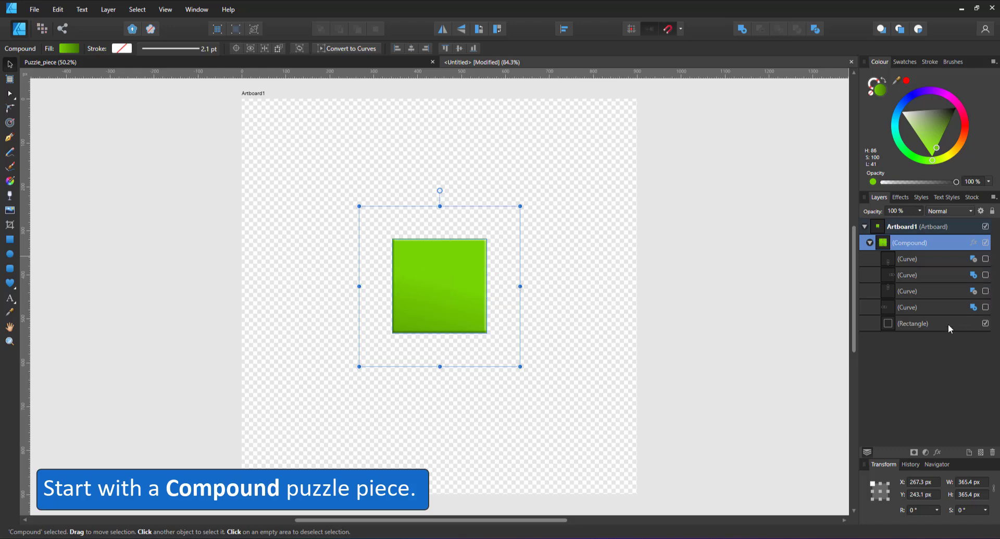
click(959, 324)
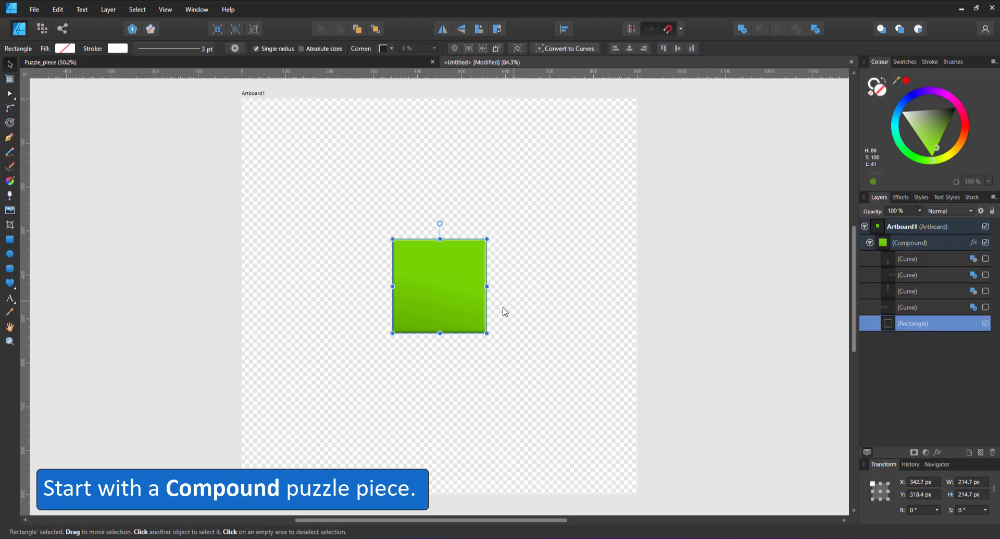
click(196, 112)
Step: Set the advanced grid's first-axis spacing to 200 px and show the grid
click(164, 10)
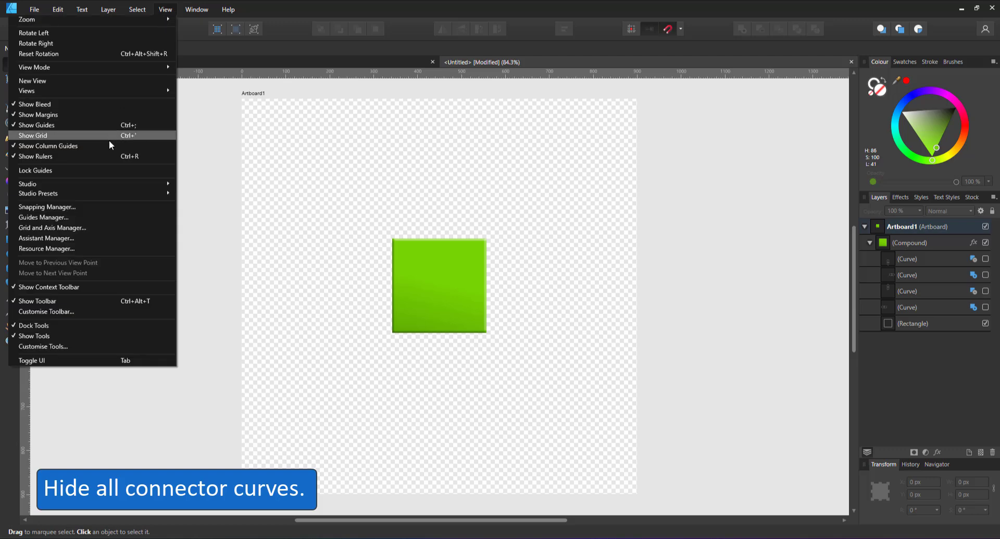
click(94, 227)
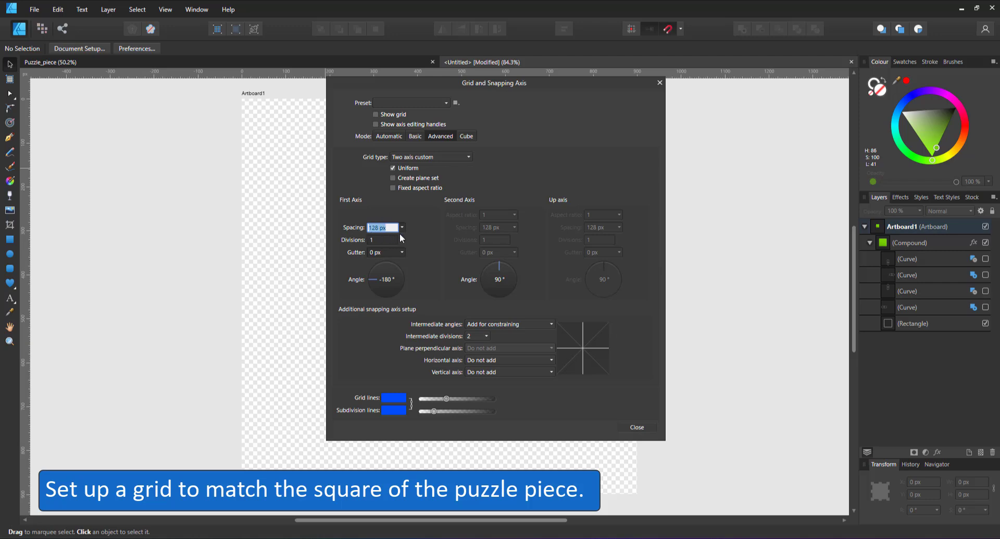
click(918, 323)
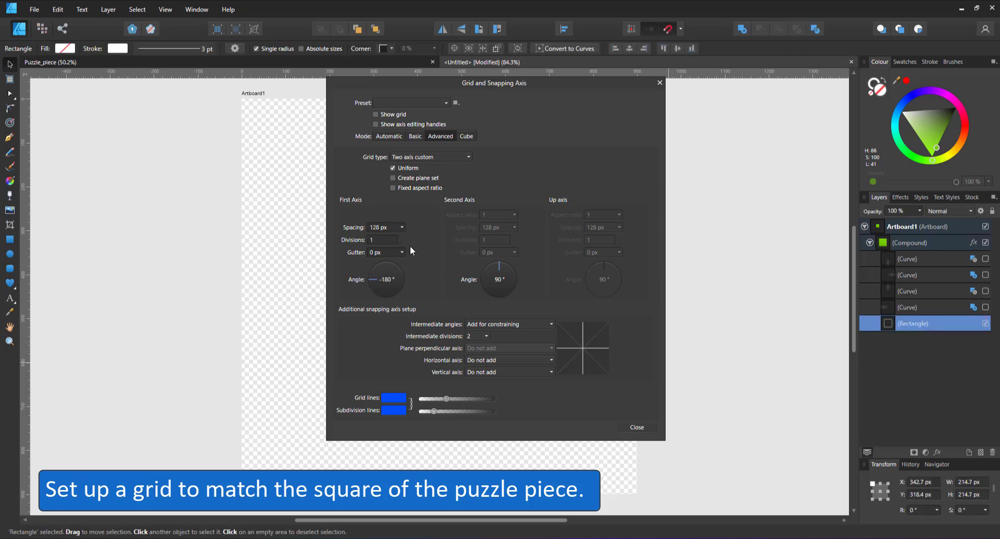
text(200)
key(Return)
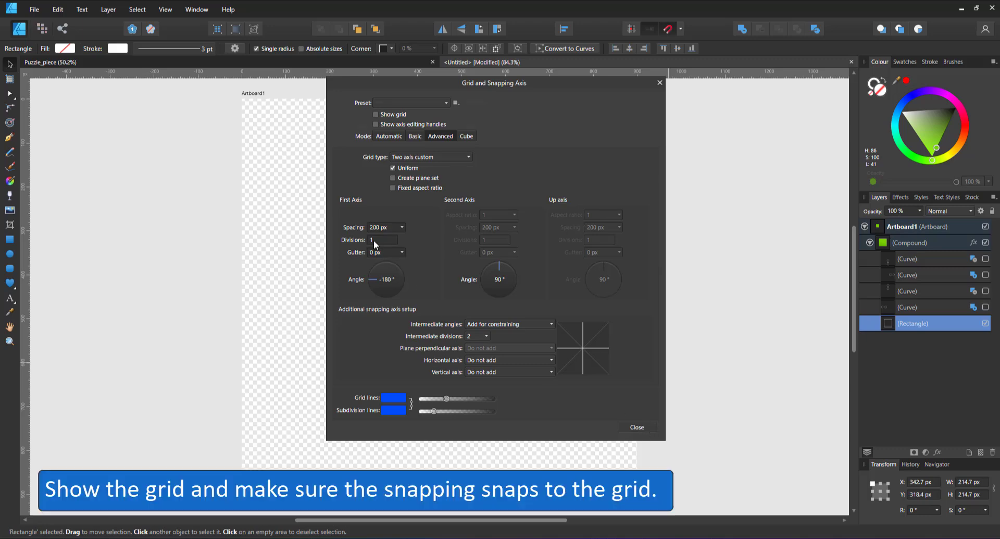
click(376, 115)
click(645, 428)
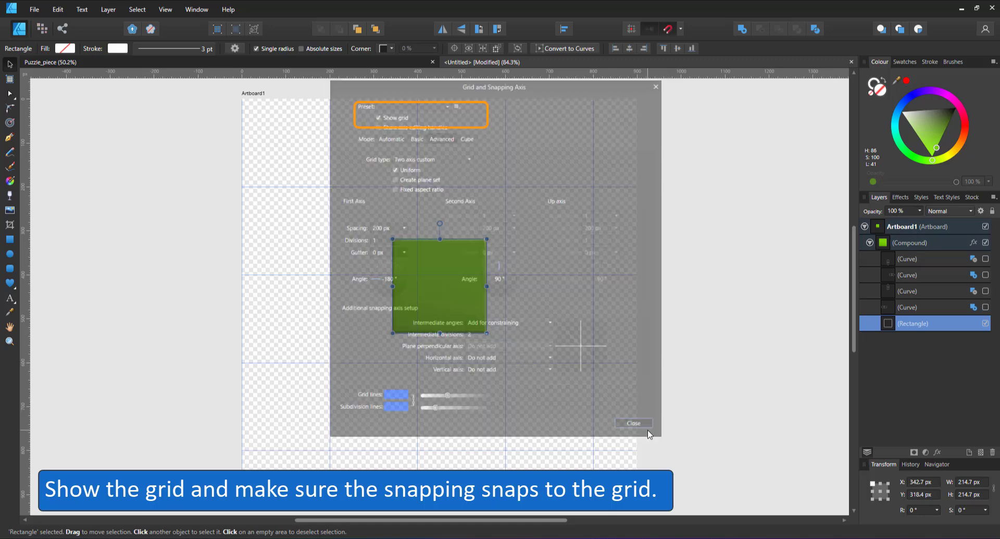
Step: Resize Artboard1 to 1400 px wide and 1000 px high
click(257, 91)
click(973, 483)
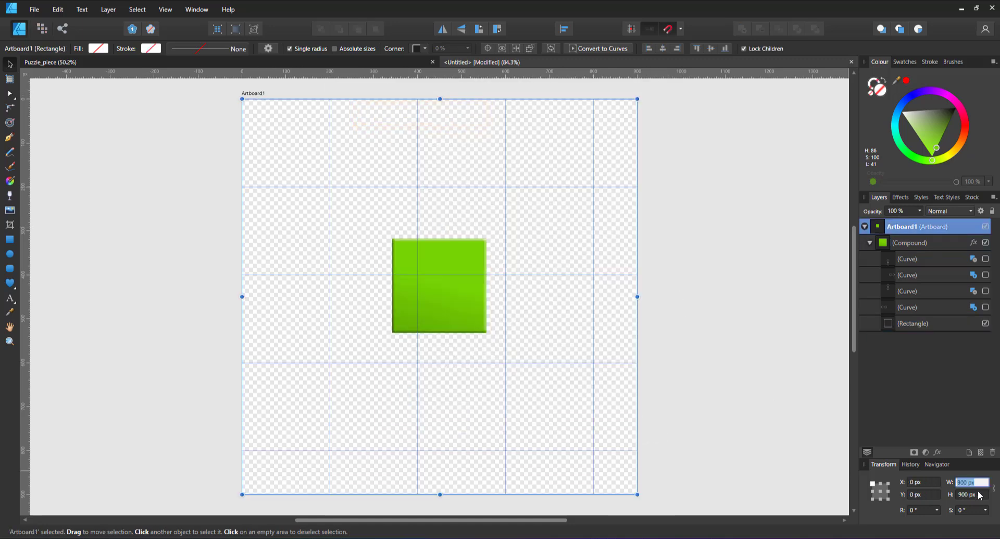
text(1)
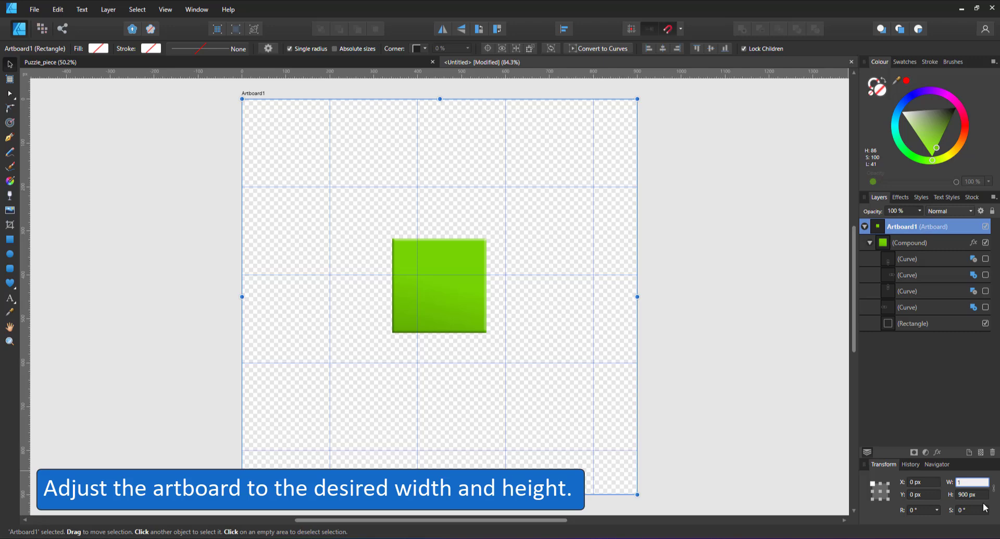
text(400)
key(Tab)
click(979, 495)
text(1000)
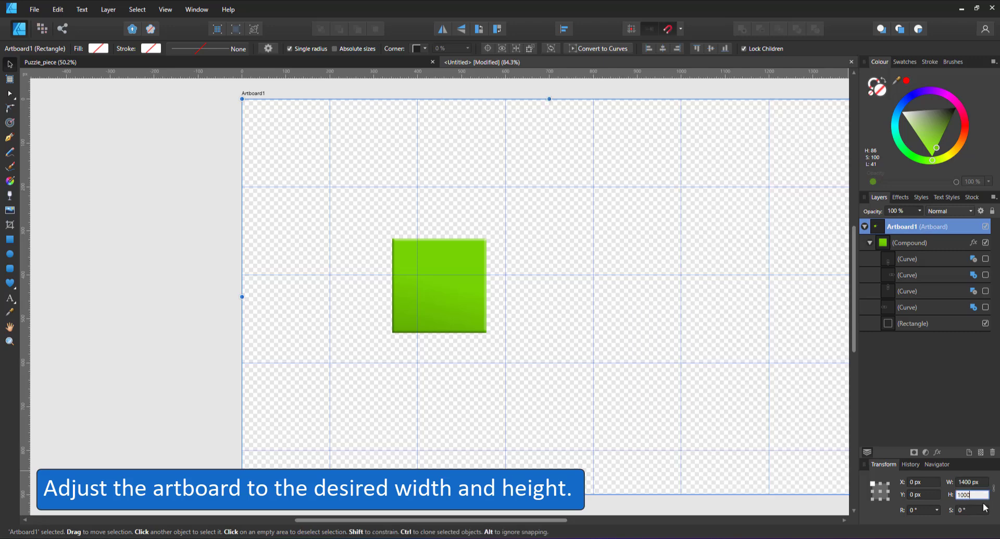
key(Return)
key(ctrl+0)
Step: Set the artboard's width to 1600 px
click(981, 481)
text(1600)
key(Return)
key(ctrl+0)
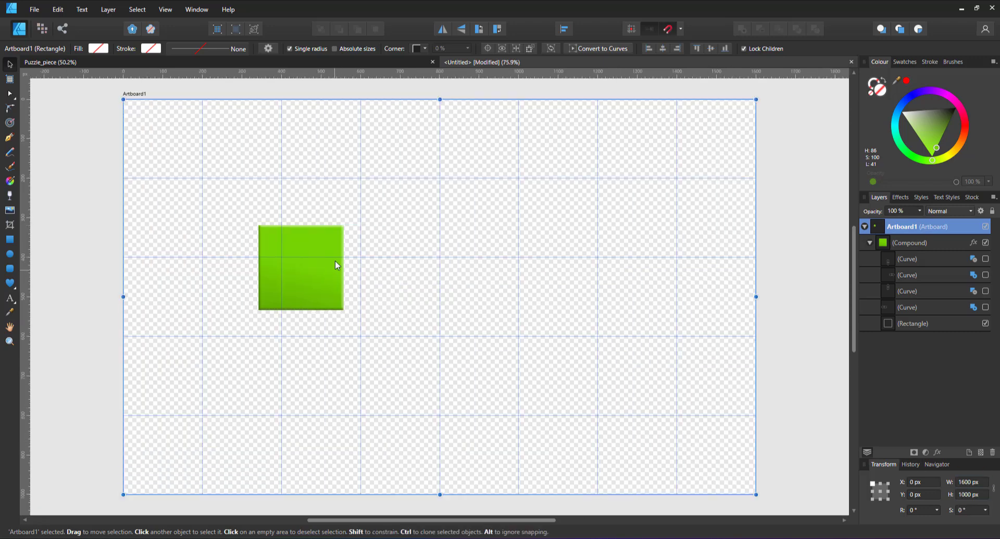
Step: Move the compound piece to the grid cell starting at 600, 200 px and scale its square to fit that cell
click(320, 279)
drag(319, 279, 422, 228)
drag(476, 293, 468, 285)
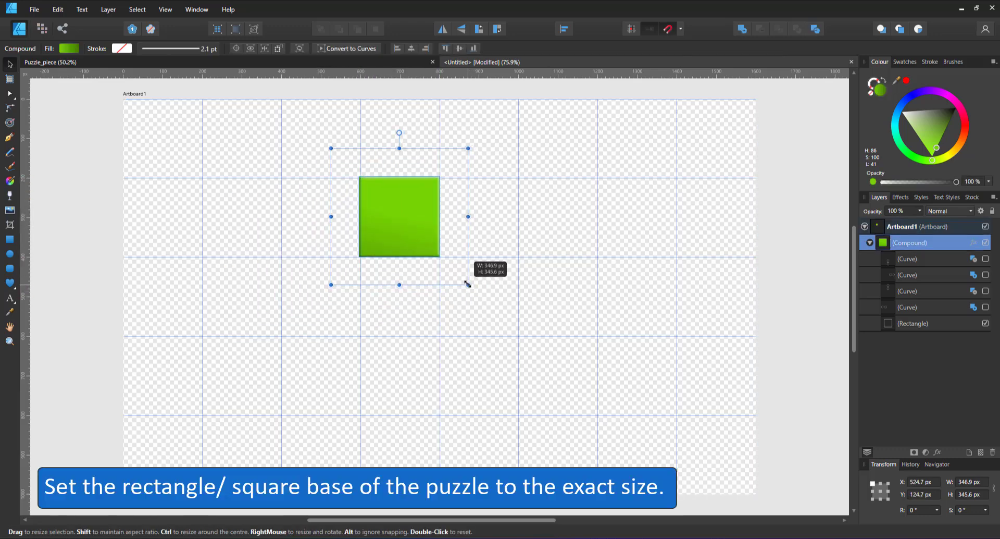
scroll(411, 228, up, 5)
drag(418, 242, 430, 245)
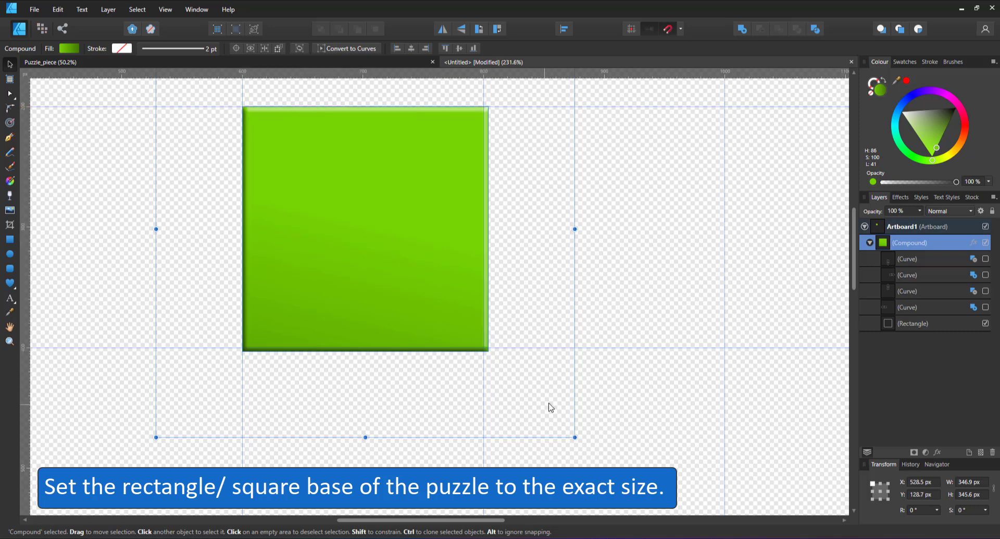
drag(573, 436, 570, 432)
drag(363, 258, 366, 257)
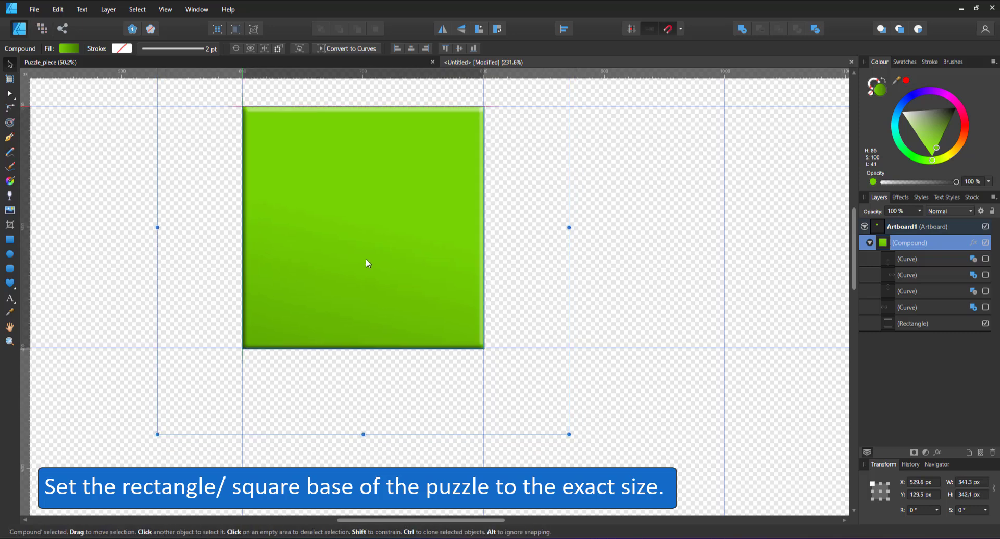
Step: Set the base rectangle's width and height to exactly 200 px
click(951, 324)
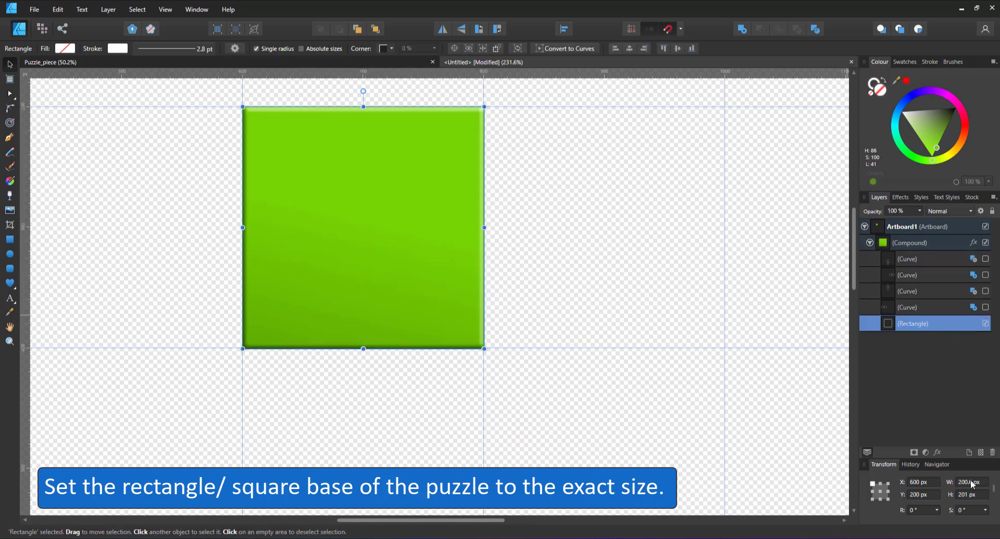
text(200)
key(Tab)
text(200)
key(Return)
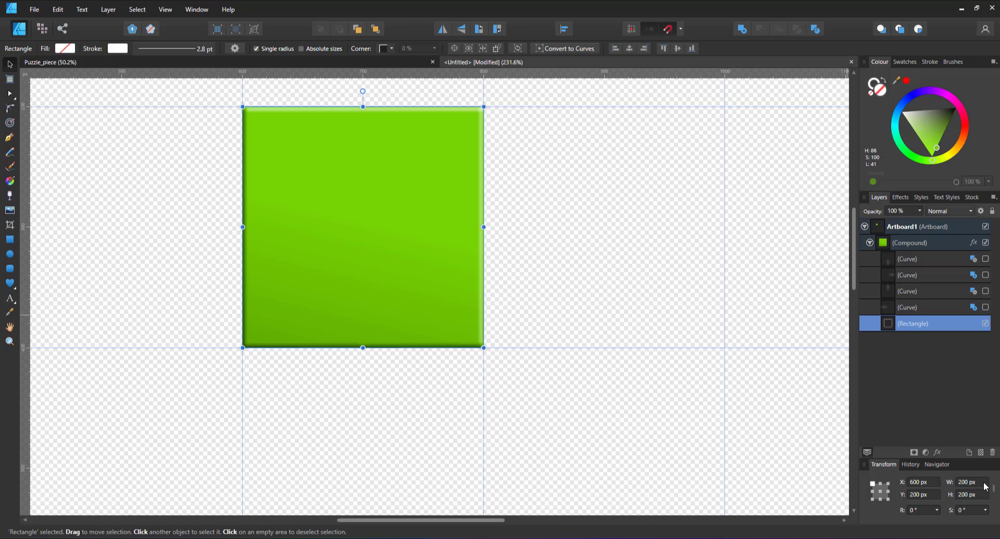
Step: Show all four connector curves of the compound again
click(986, 307)
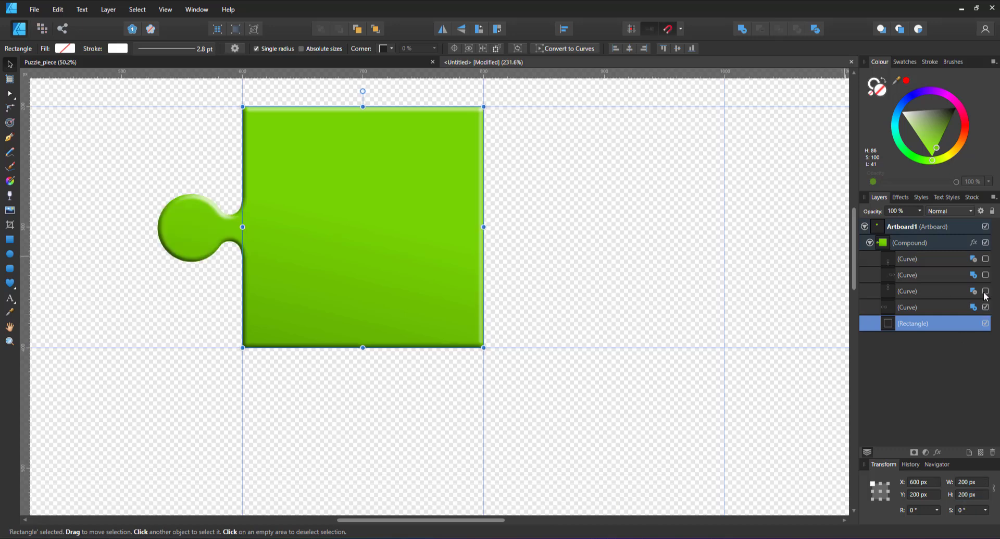
click(986, 290)
click(986, 275)
click(986, 258)
Step: Set the compound operation of the three uppermost connector curves in the layer list to Add
click(973, 258)
click(964, 277)
click(973, 276)
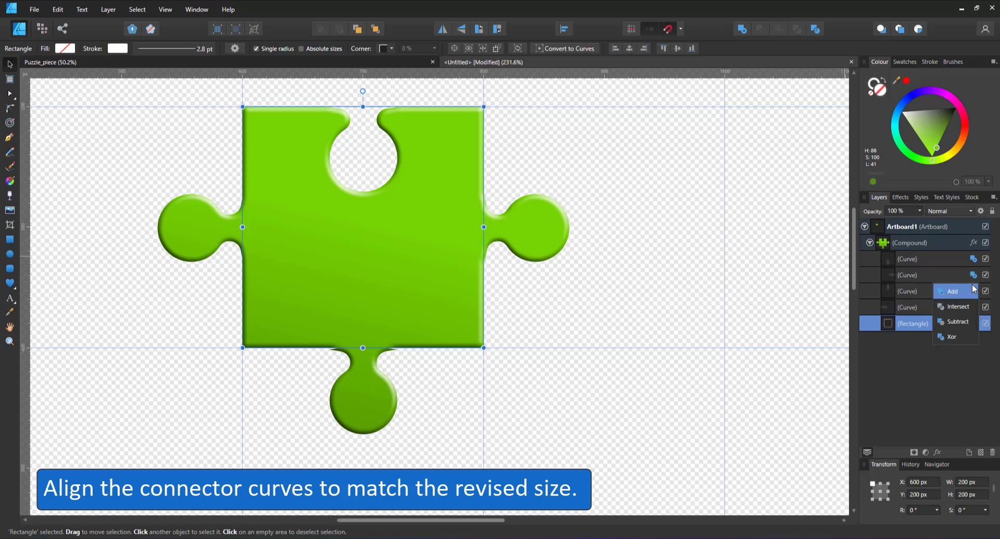
click(950, 289)
click(973, 292)
click(952, 308)
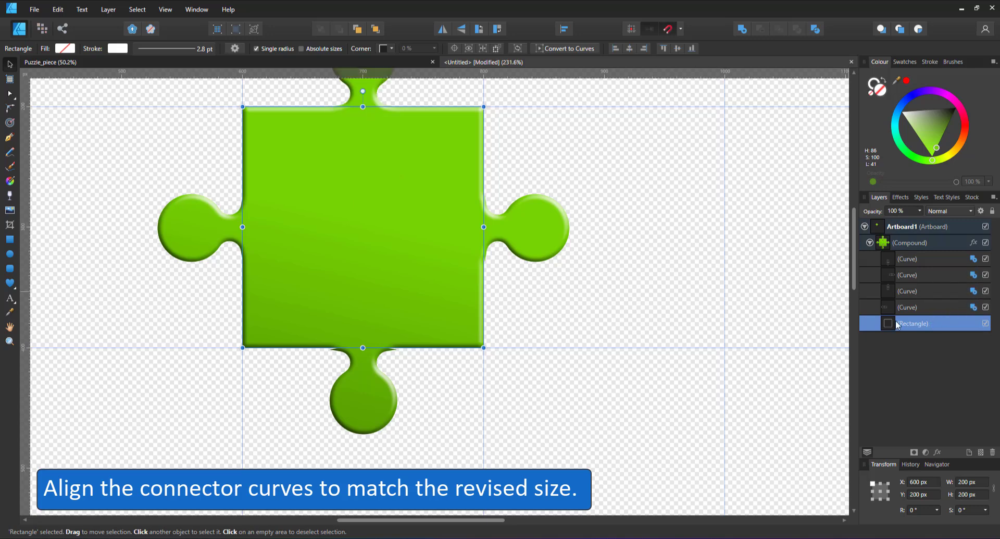
Step: Snap the left, bottom and top connector curves into alignment with the edges of the resized square
click(948, 308)
drag(239, 231, 235, 229)
click(514, 238)
click(902, 264)
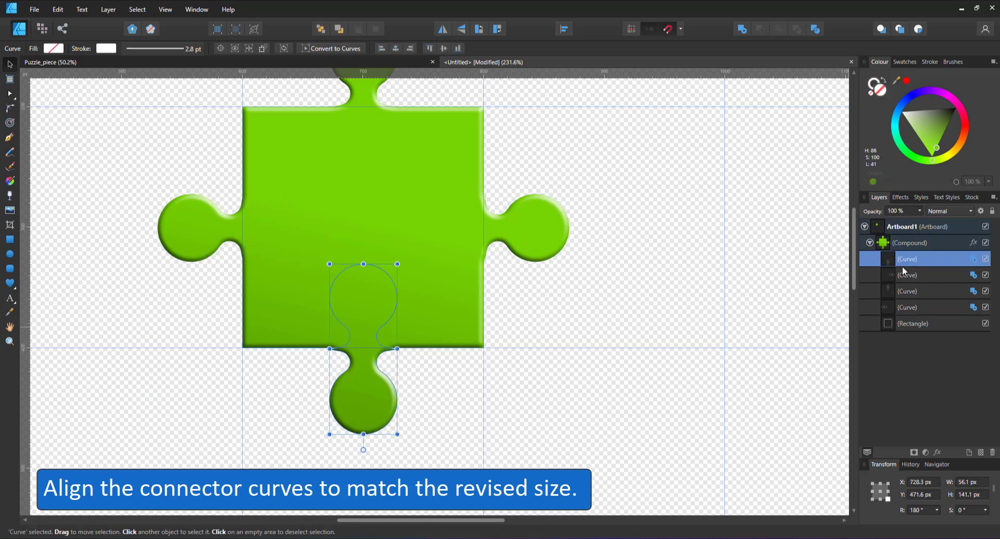
mouse_move(363, 381)
mouse_down()
mouse_move(353, 380)
mouse_move(374, 380)
mouse_move(357, 379)
mouse_move(367, 385)
mouse_up()
click(902, 293)
drag(379, 98, 379, 97)
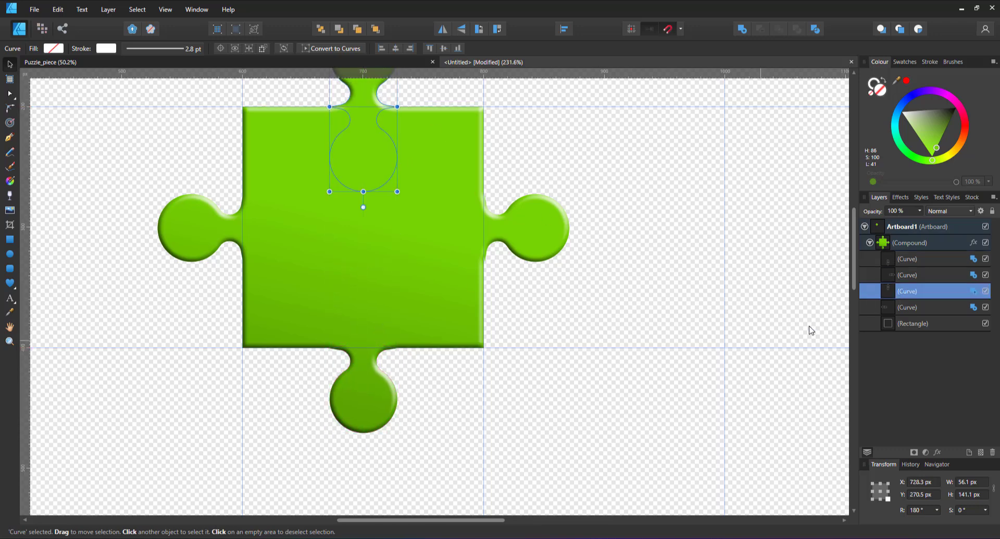
Step: Centre the right connector curve vertically on the base rectangle and snap it to the square's right edge
click(909, 307)
click(915, 276)
mouse_move(558, 217)
mouse_down()
mouse_move(542, 217)
mouse_move(543, 226)
mouse_up()
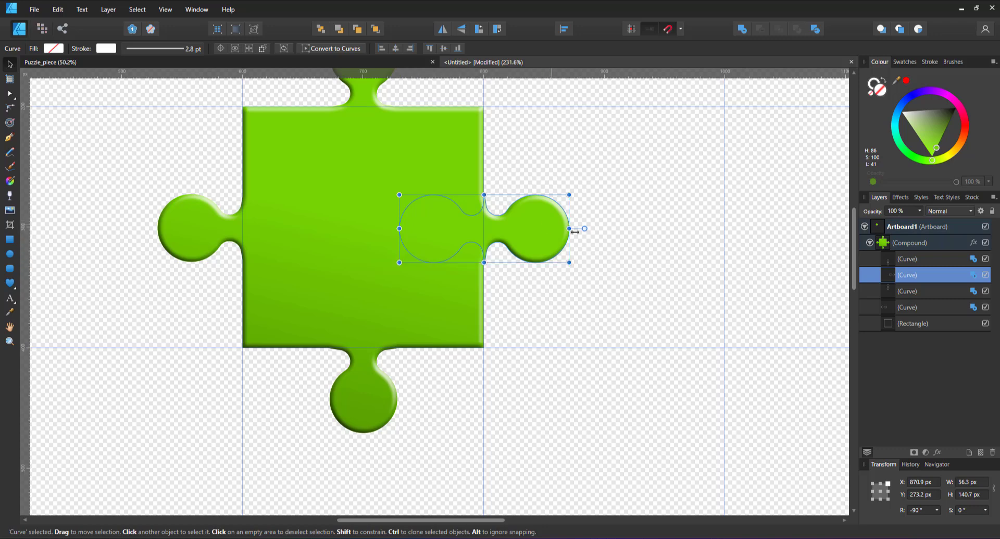
ctrl+click(909, 323)
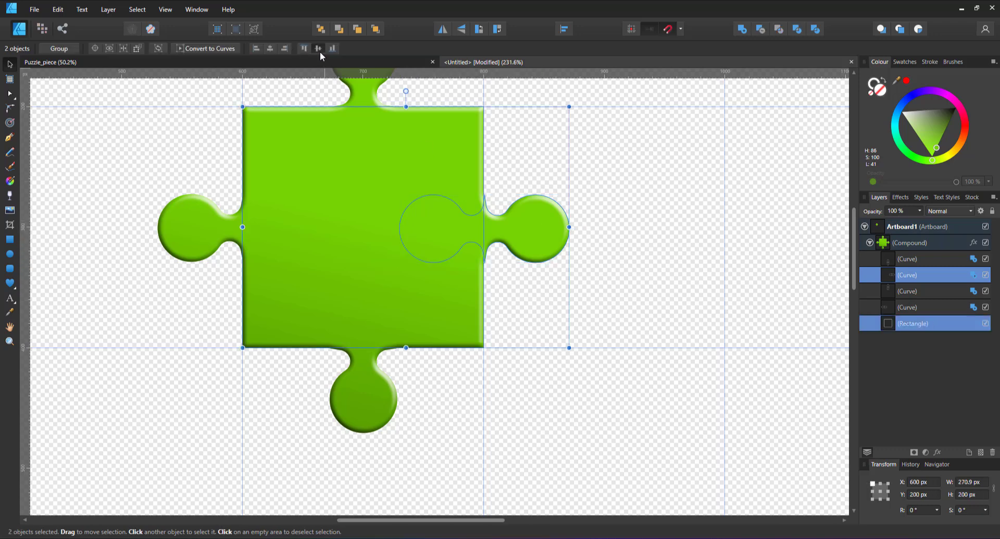
click(920, 276)
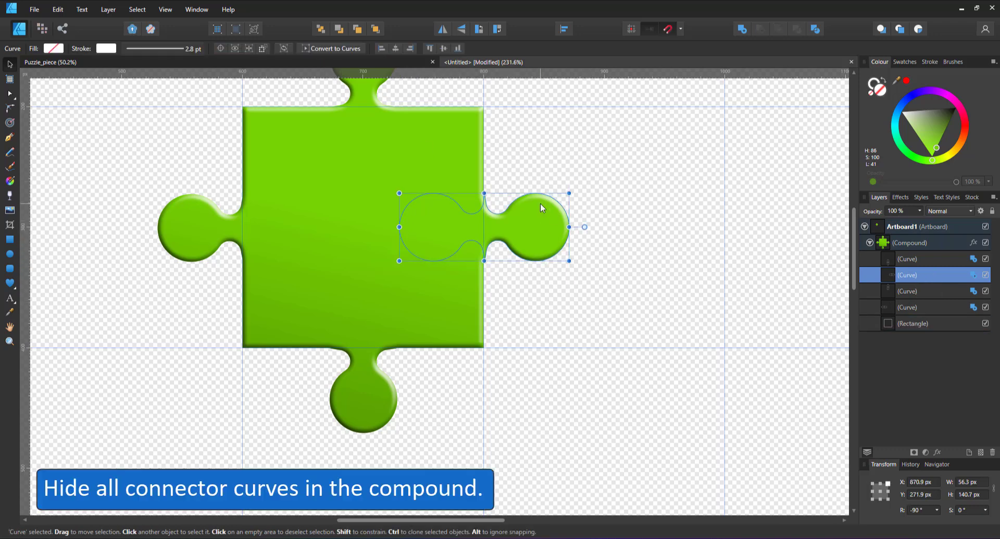
drag(540, 218, 539, 218)
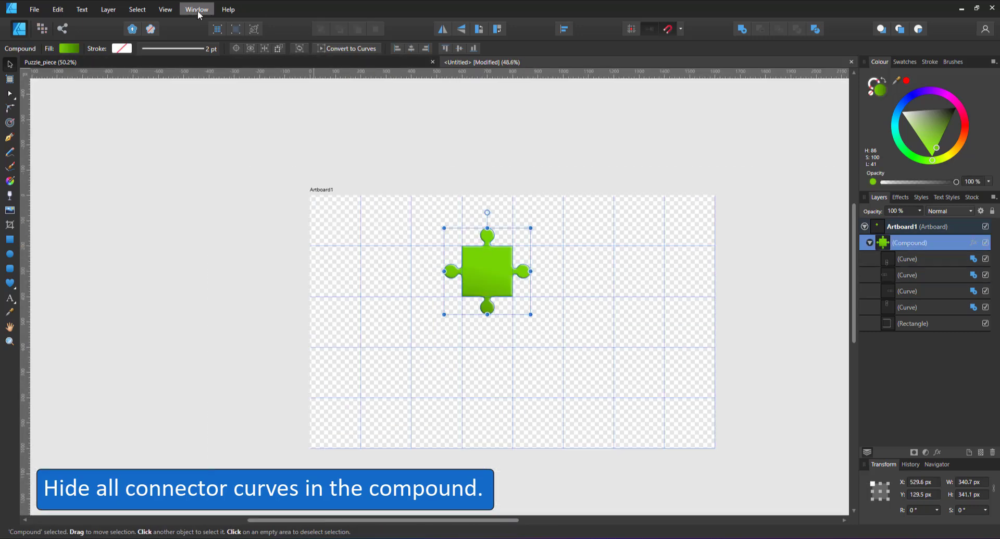
Step: Show the Symbols studio and create a symbol from the compound puzzle piece
click(197, 10)
mouse_move(166, 9)
mouse_move(104, 183)
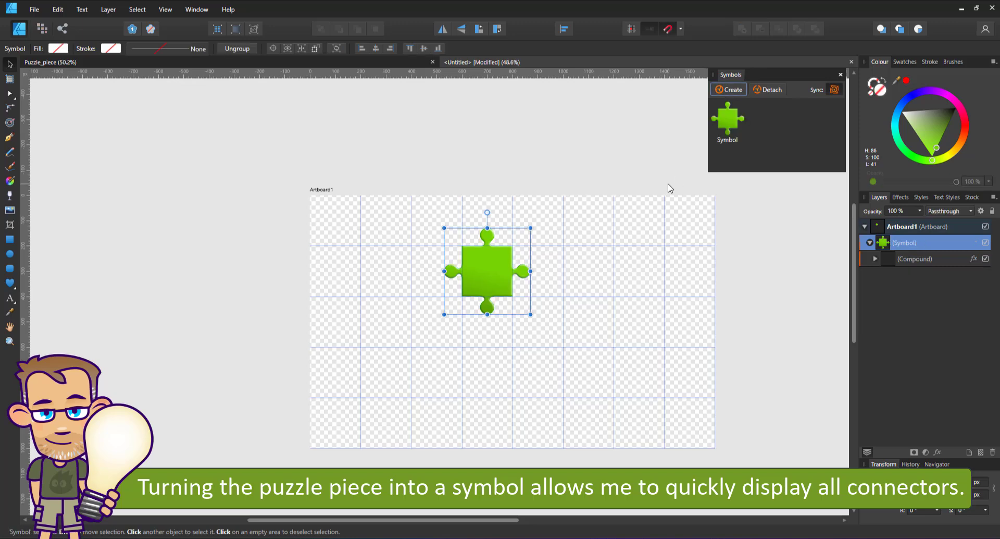
Step: Hide all four connector curves of the compound inside the symbol
click(875, 259)
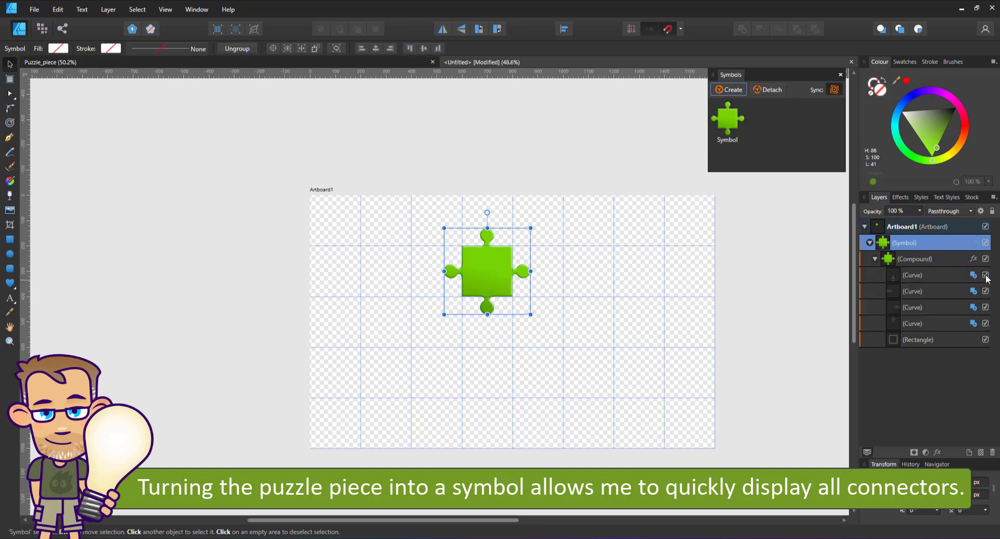
click(985, 290)
click(986, 307)
click(985, 323)
Step: Duplicate the square symbol one grid cell over and power duplicate it to fill the artboard's top row of eight cells
drag(471, 279, 374, 228)
key(ctrl+j)
key(ctrl+j)
key(ctrl+j)
key(ctrl+j)
key(ctrl+j)
key(ctrl+j)
key(ctrl+j)
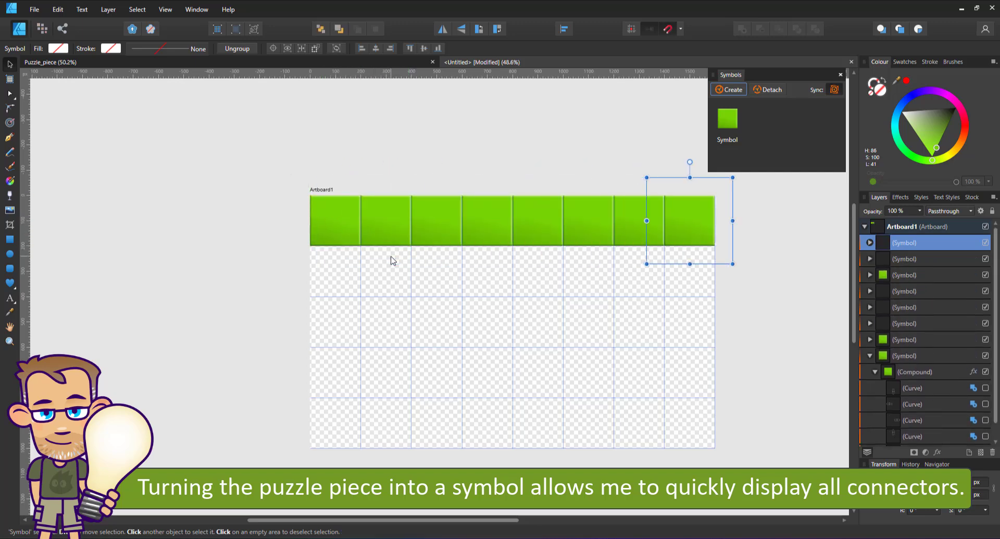
Step: Duplicate the whole row of symbols one cell down and power duplicate it until all five rows are filled
drag(171, 146, 781, 297)
ctrl+drag(364, 234, 366, 287)
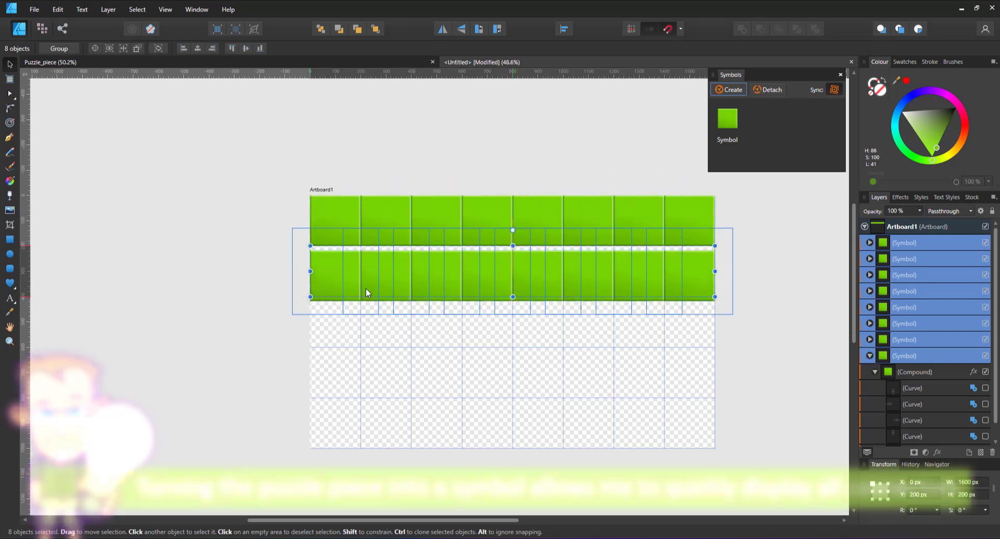
key(ctrl+j)
key(ctrl+j)
key(ctrl+j)
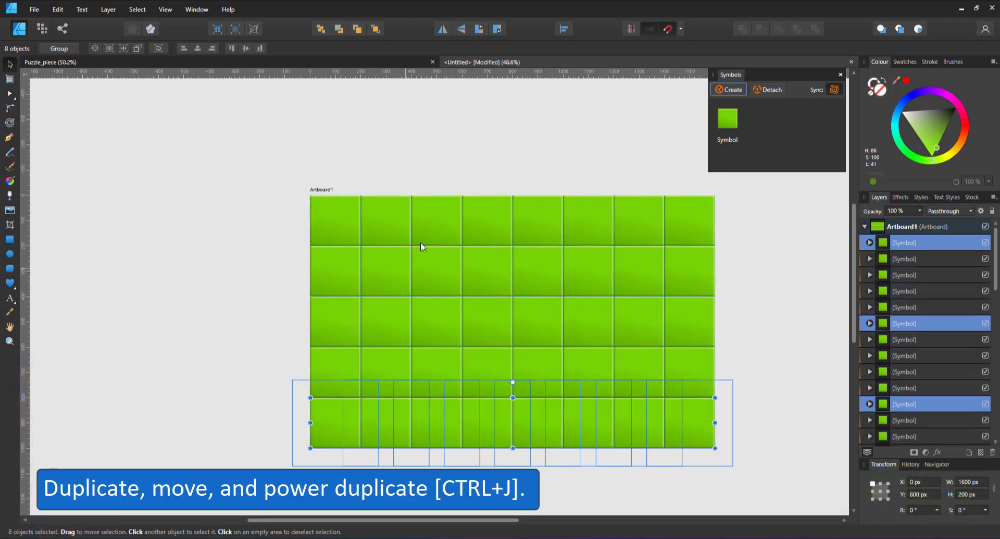
Step: Show all four connector curves in the bottom-right symbol's compound so every linked puzzle piece gets its connectors
click(743, 219)
click(871, 243)
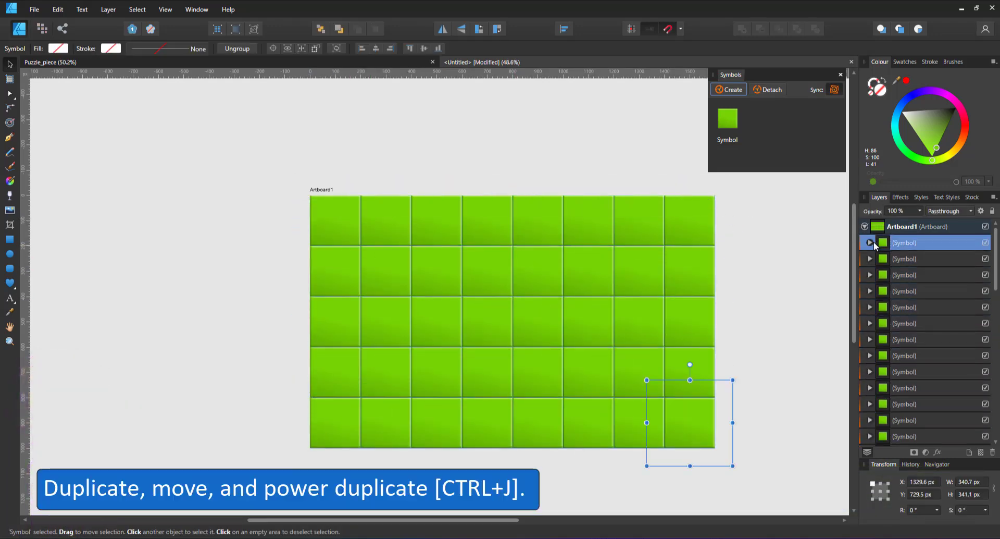
click(876, 258)
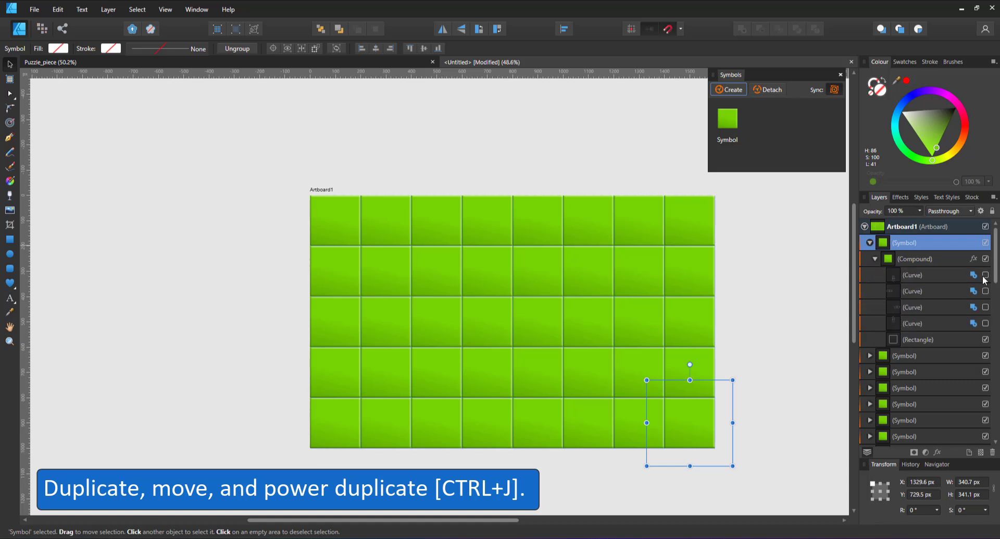
click(986, 275)
click(986, 291)
click(986, 307)
click(986, 323)
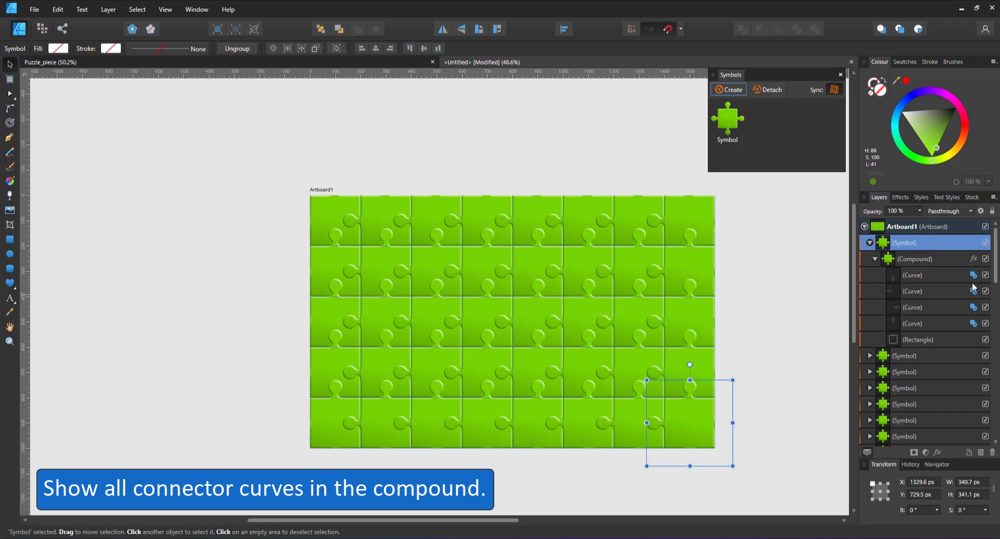
Step: Select all symbols on the artboard and ungroup them into separate compounds
click(870, 242)
scroll(955, 406, down, 5)
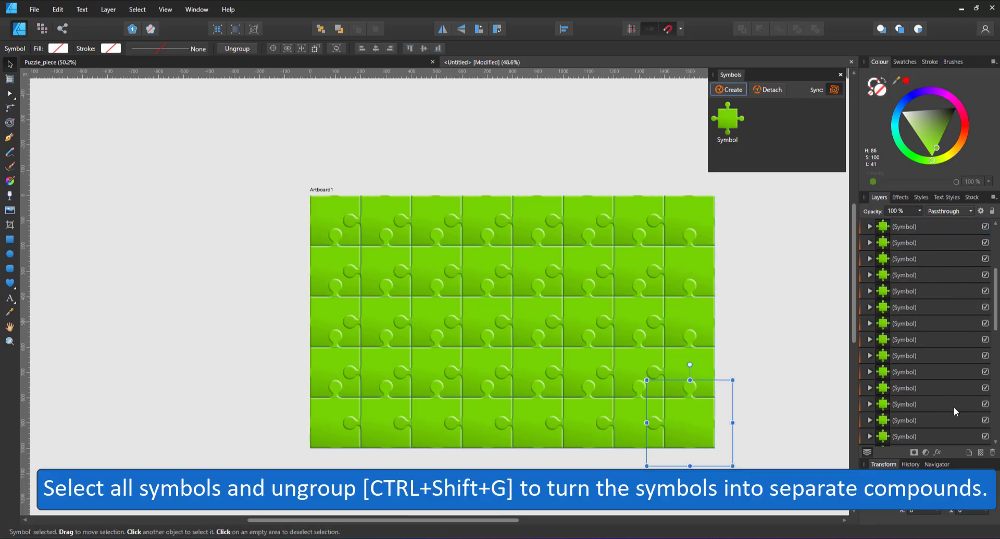
click(865, 342)
click(869, 339)
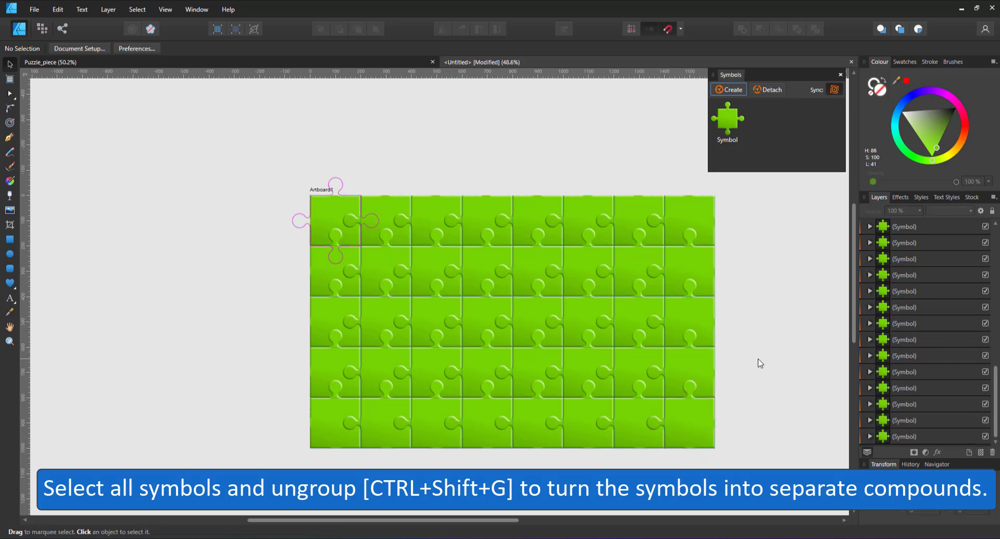
key(ctrl+a)
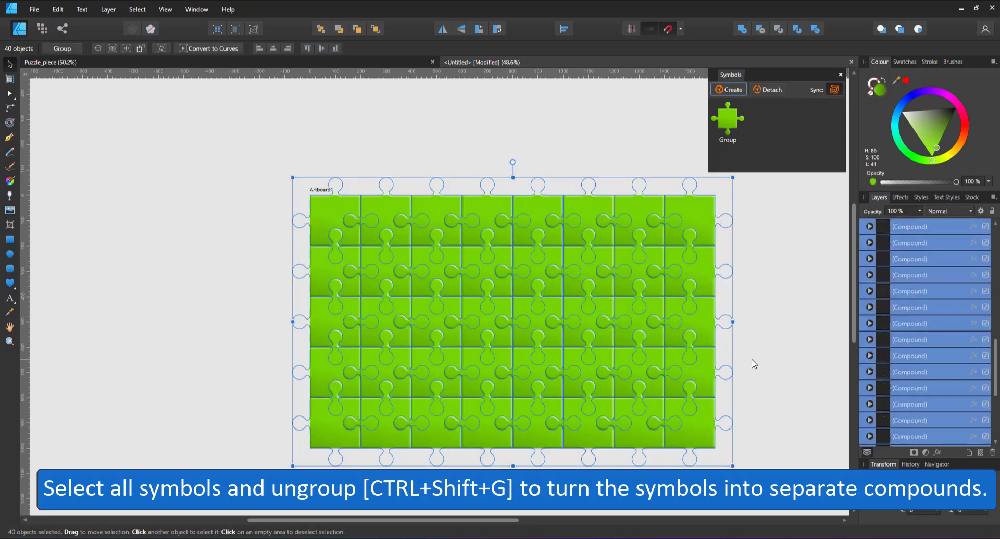
key(ctrl+shift+g)
click(364, 127)
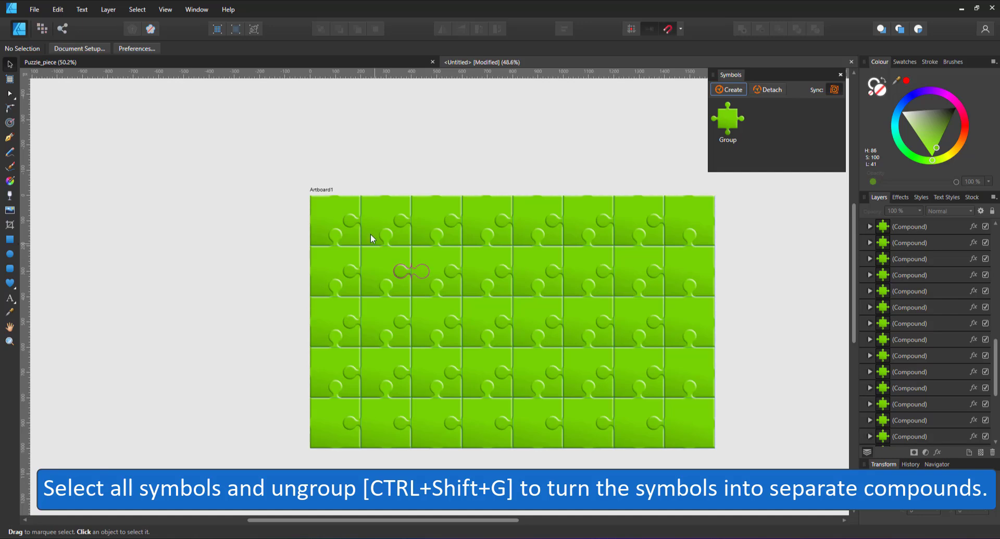
Step: Hide the top and left connector curves in the compound of the grid's top-left puzzle piece
scroll(342, 218, up, 5)
click(308, 148)
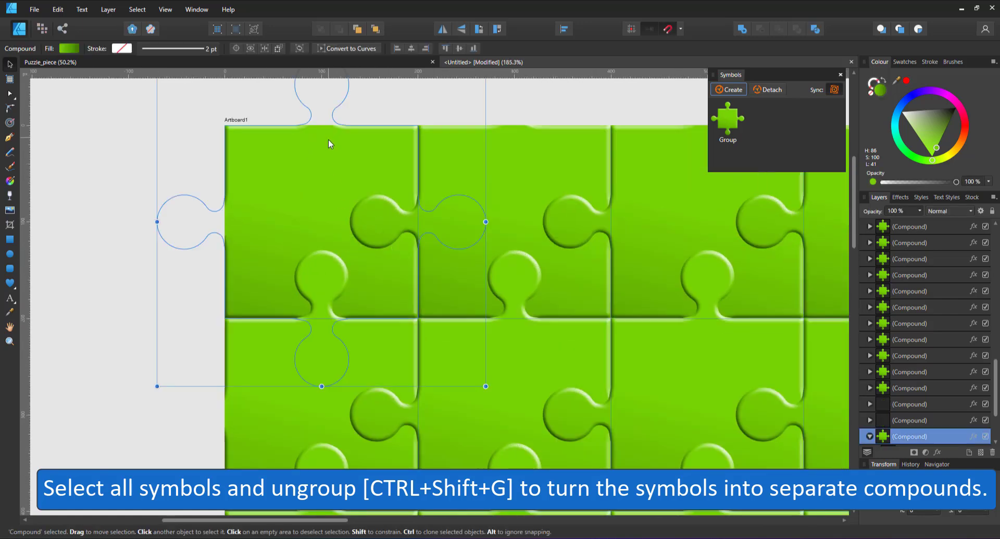
click(869, 436)
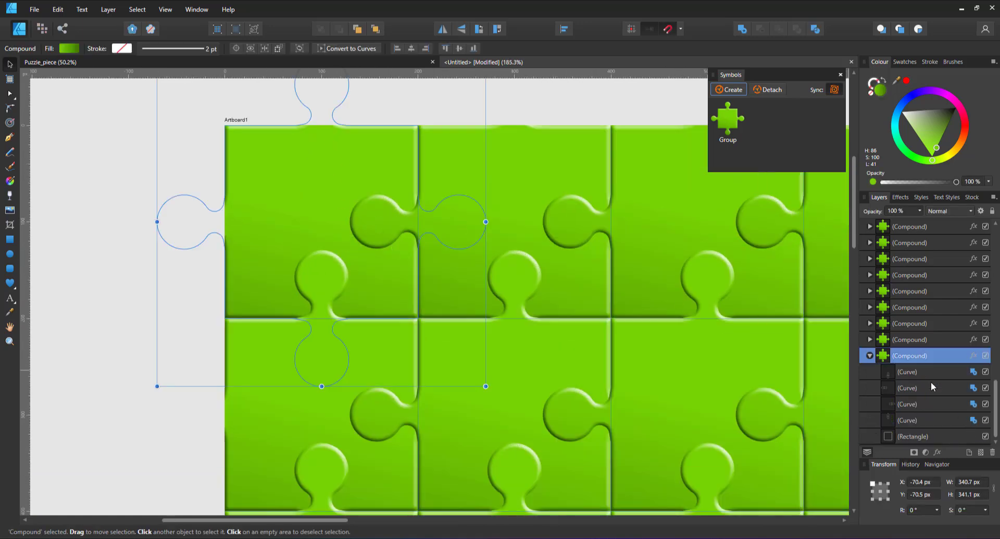
click(985, 388)
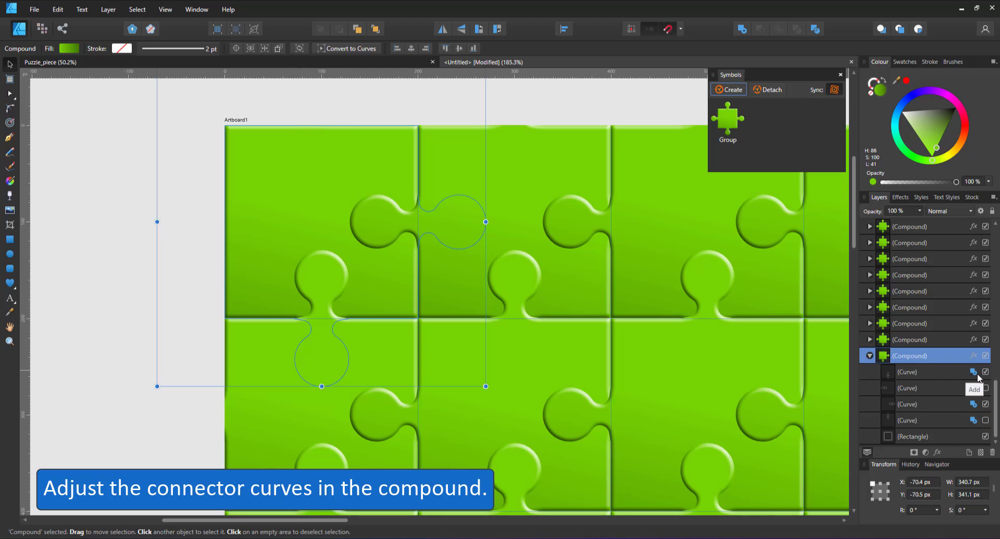
Step: Set the right and bottom connector curves of the top-left piece to Subtract
click(973, 405)
click(957, 454)
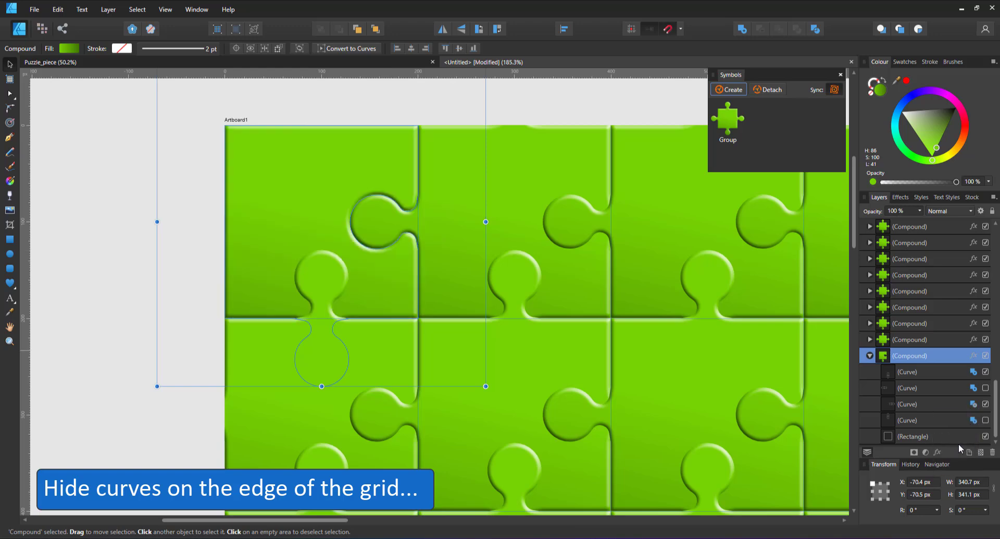
click(973, 372)
click(958, 420)
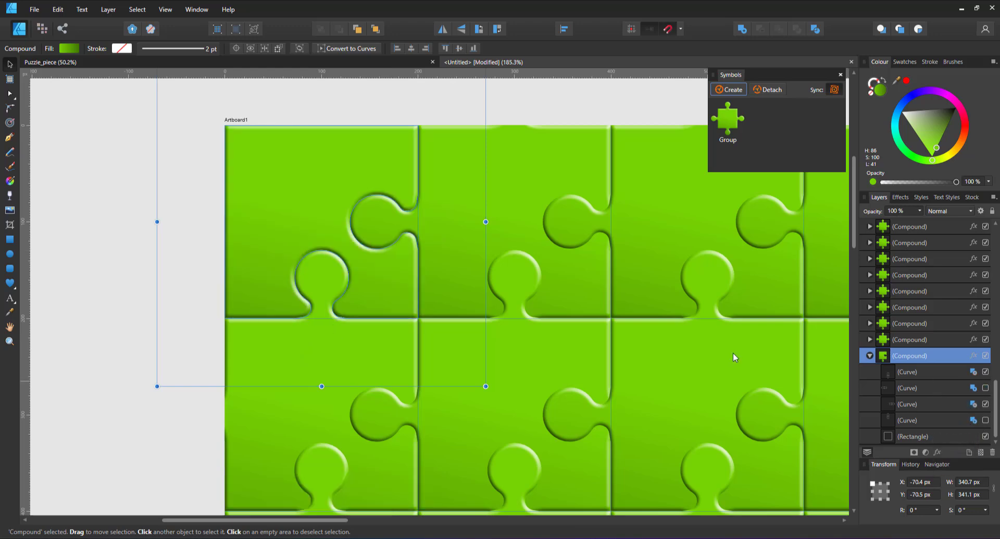
Step: Hide the top connector of the second piece in the top row and set its bottom connector to Subtract
click(540, 190)
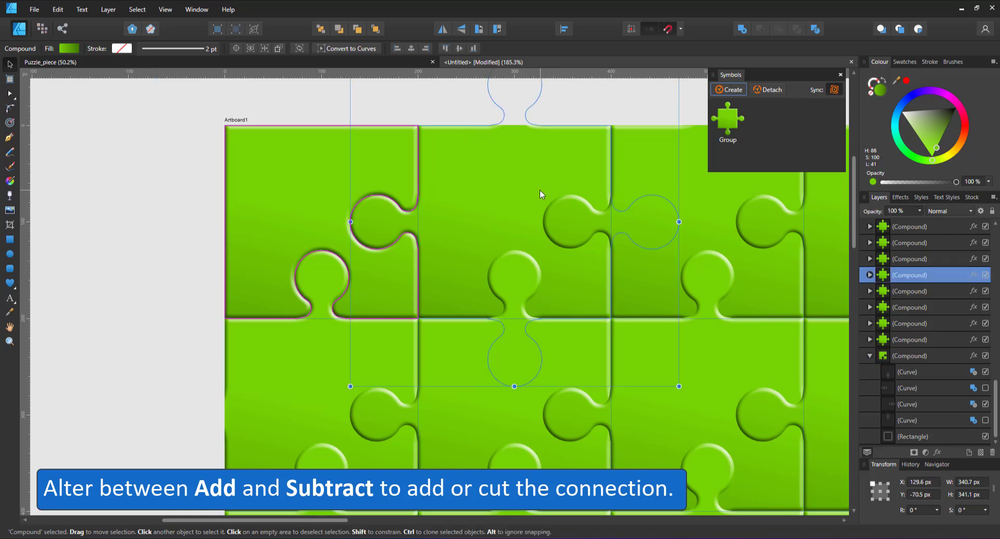
click(870, 274)
click(986, 339)
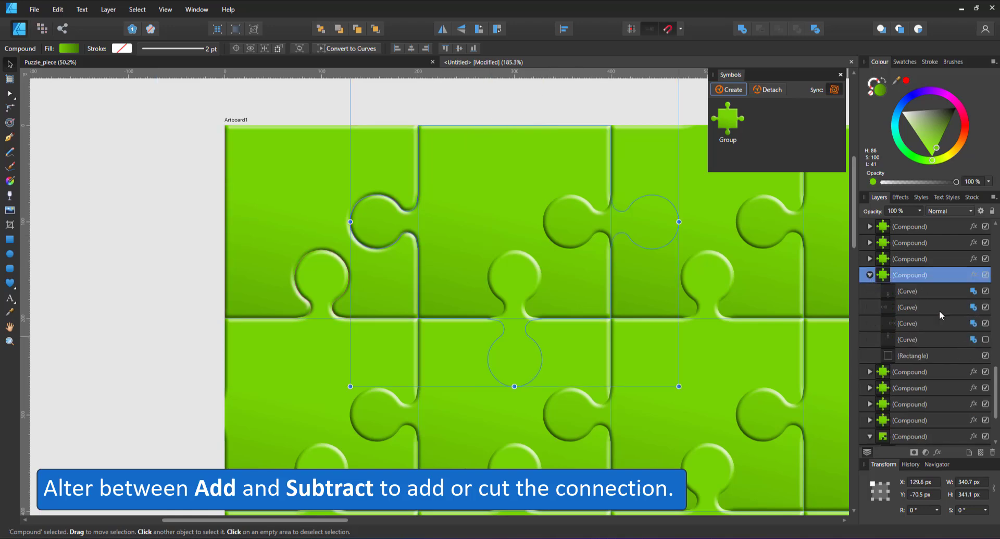
click(978, 292)
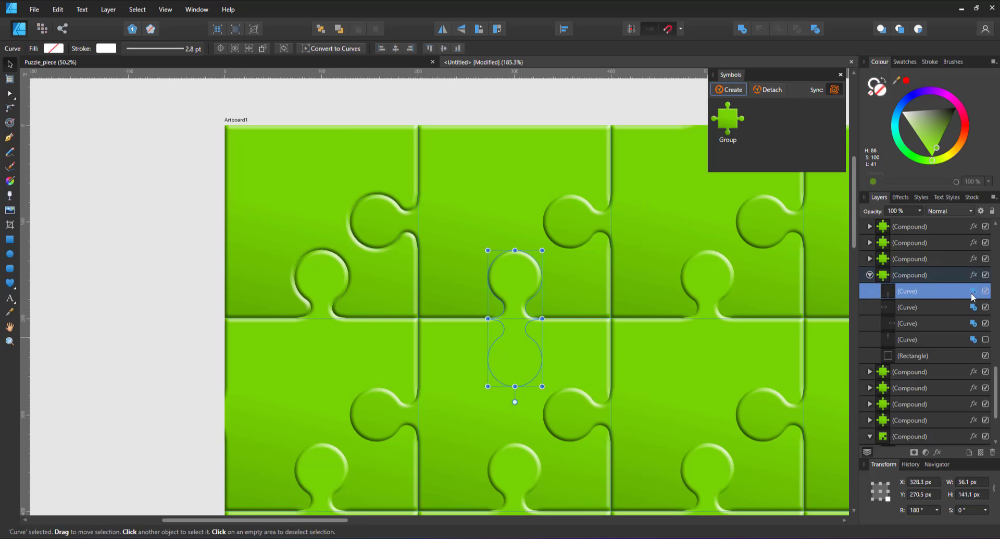
click(973, 293)
click(953, 340)
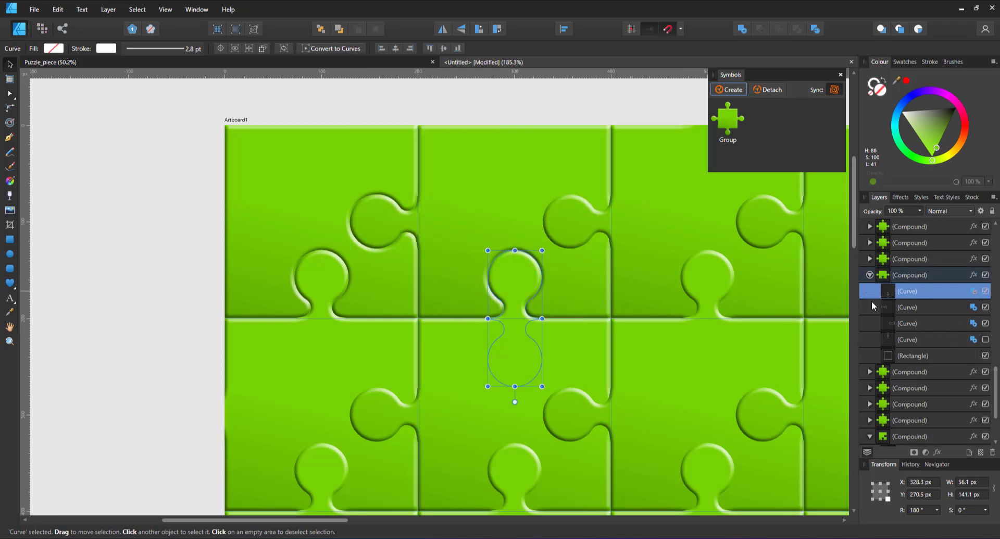
Step: Set the third top-row piece's left and right connectors to Subtract, and hide the top connectors of the third and fourth pieces
click(667, 241)
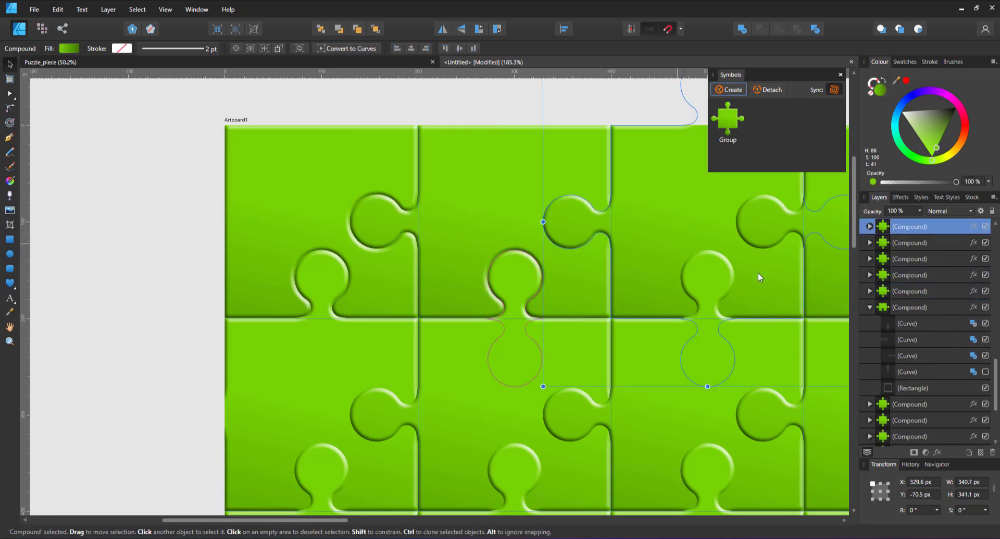
click(870, 226)
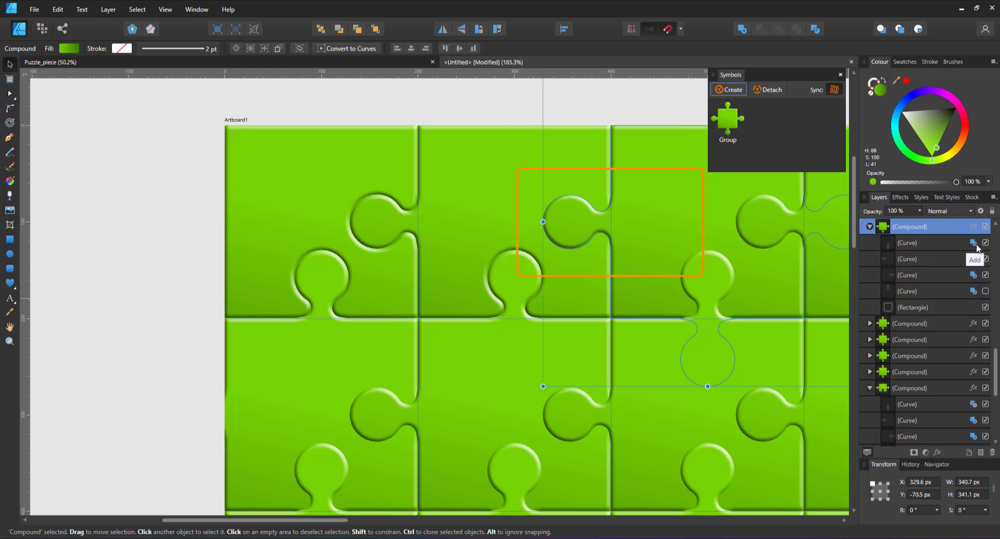
click(973, 258)
click(958, 303)
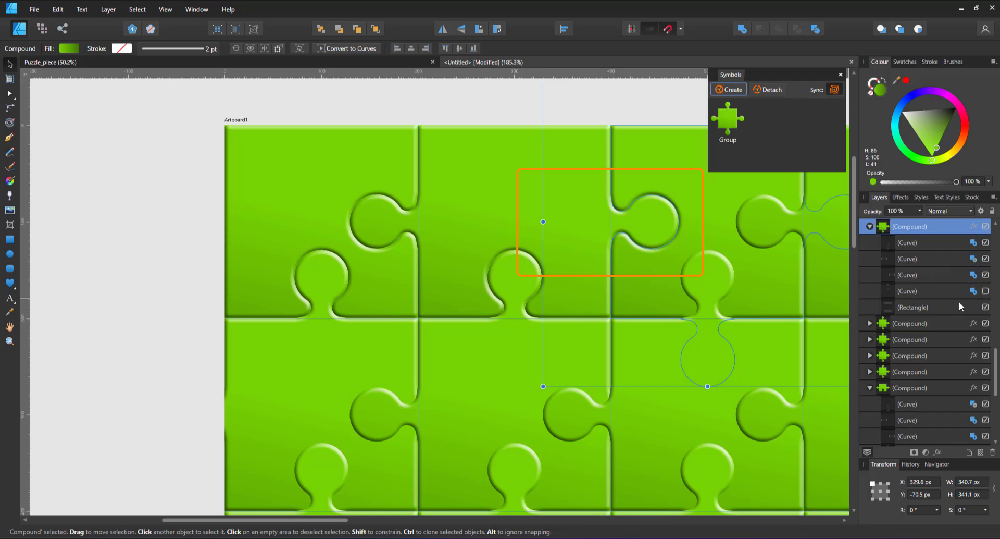
click(974, 244)
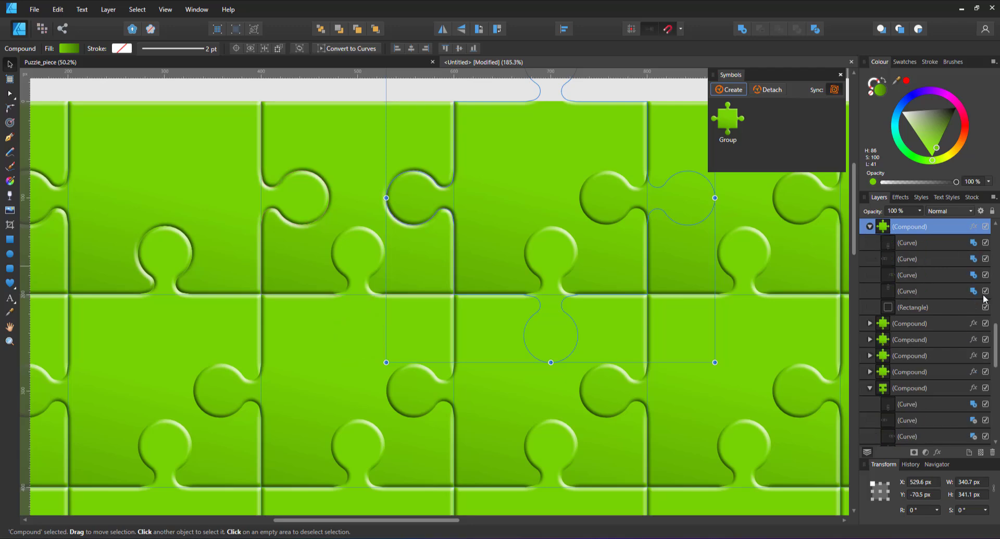
click(985, 291)
Step: Set the top, right and bottom connectors of the third piece in the second row to Subtract
click(870, 372)
click(974, 436)
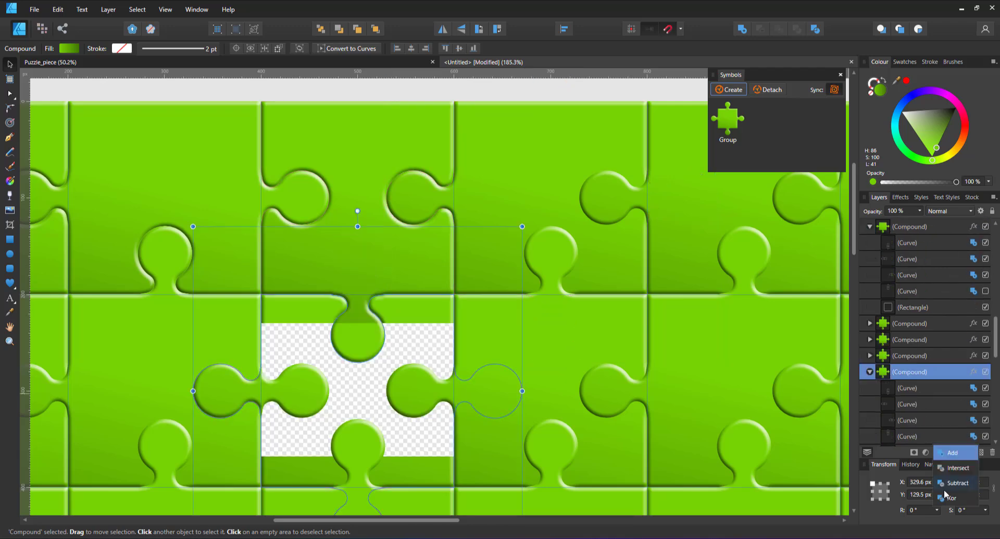
click(956, 480)
click(973, 421)
click(956, 463)
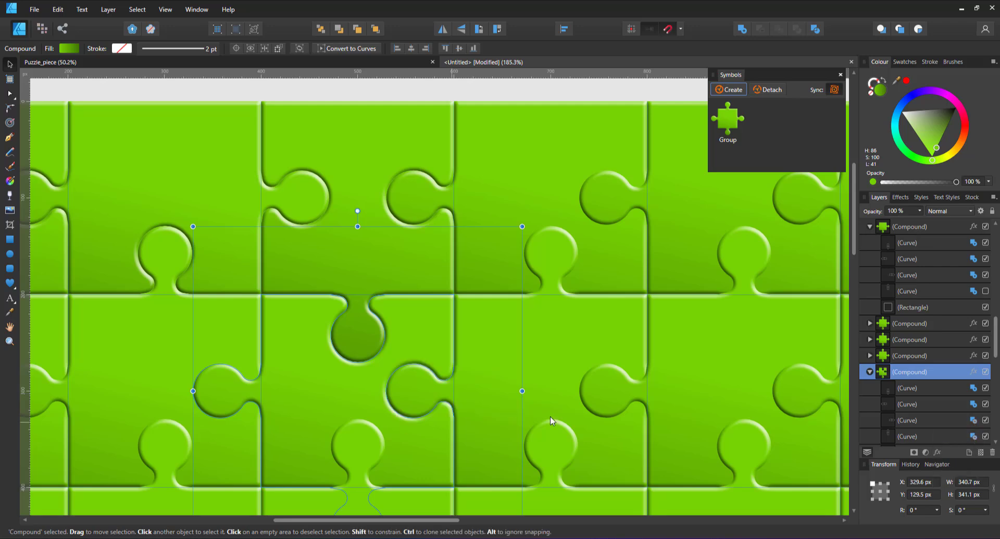
scroll(924, 390, down, 1)
click(937, 341)
click(973, 340)
click(956, 384)
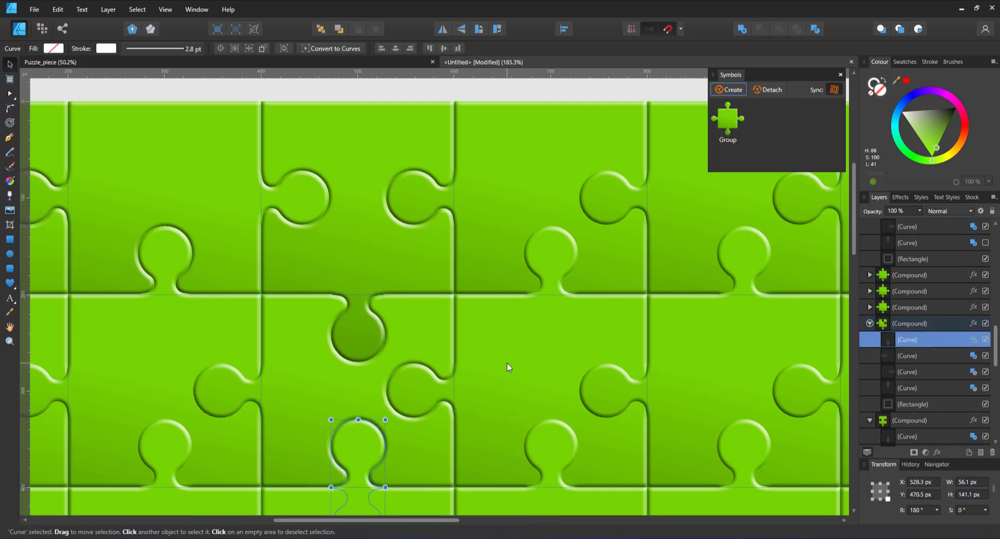
Step: Set the fourth top-row piece's right and bottom connectors to Subtract and hide the fifth piece's top connector
click(619, 265)
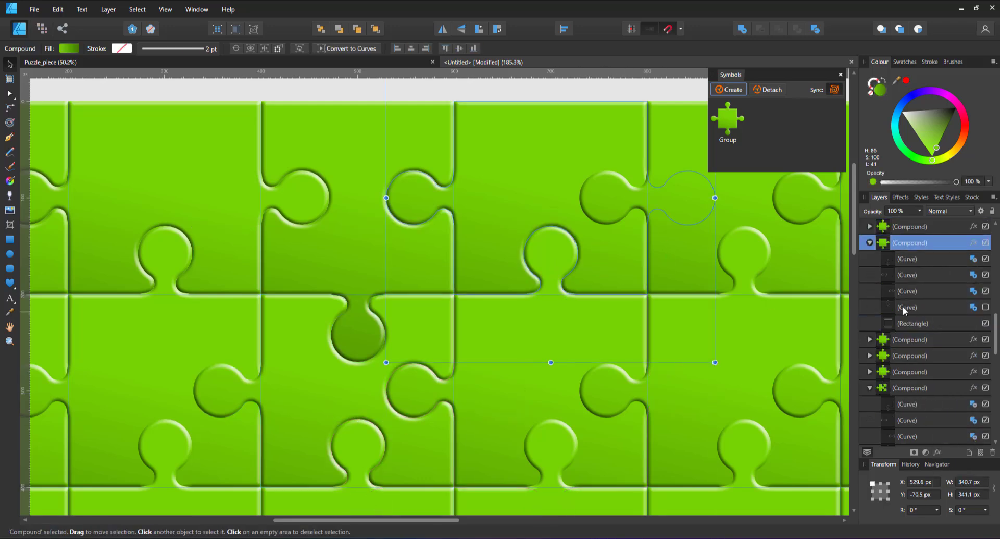
scroll(774, 337, right, 3)
click(592, 277)
click(870, 226)
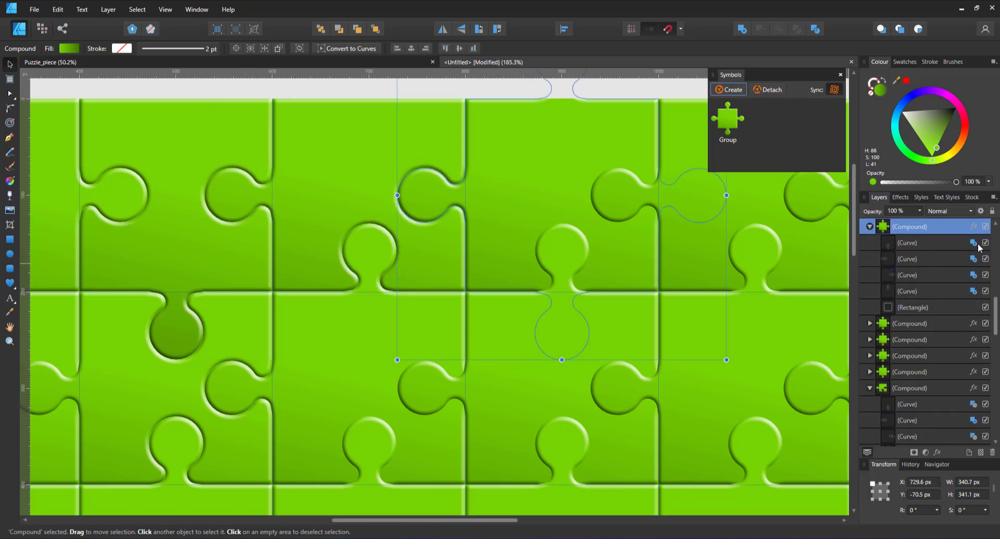
Step: Hide the top connector of the sixth top-row piece and set its left connector to Subtract
click(670, 264)
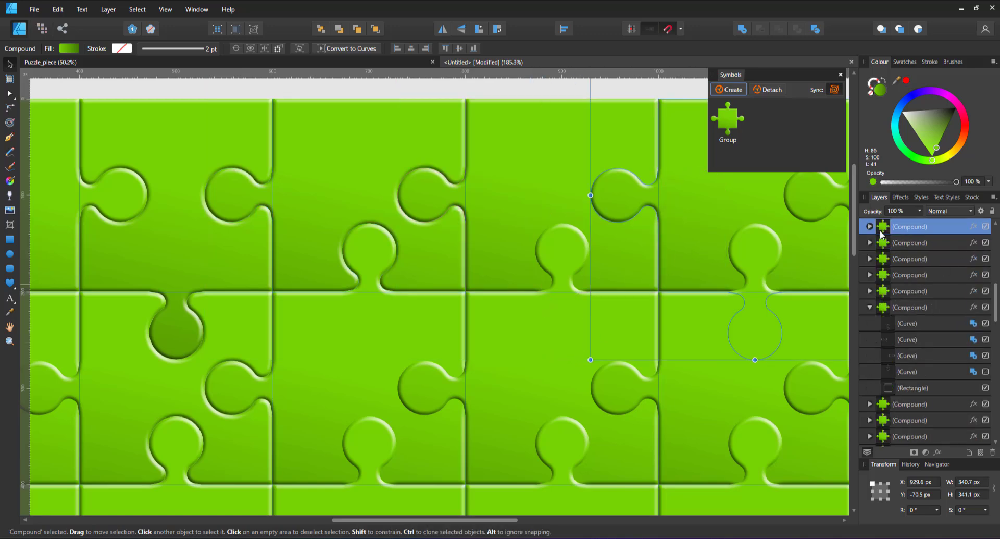
click(973, 275)
click(953, 311)
Step: Set the top connector of the fifth piece in the second row to Subtract
click(545, 304)
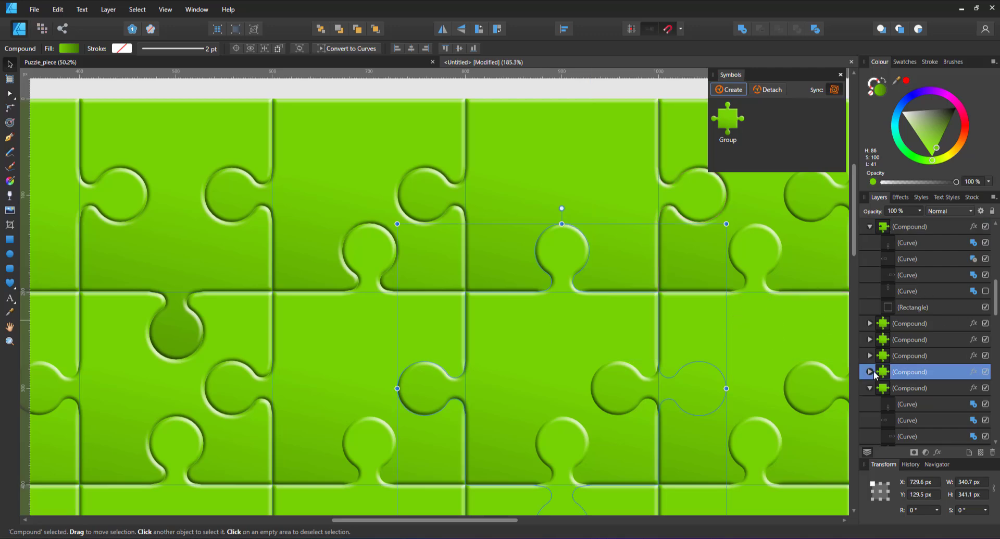
click(869, 371)
click(973, 388)
click(956, 434)
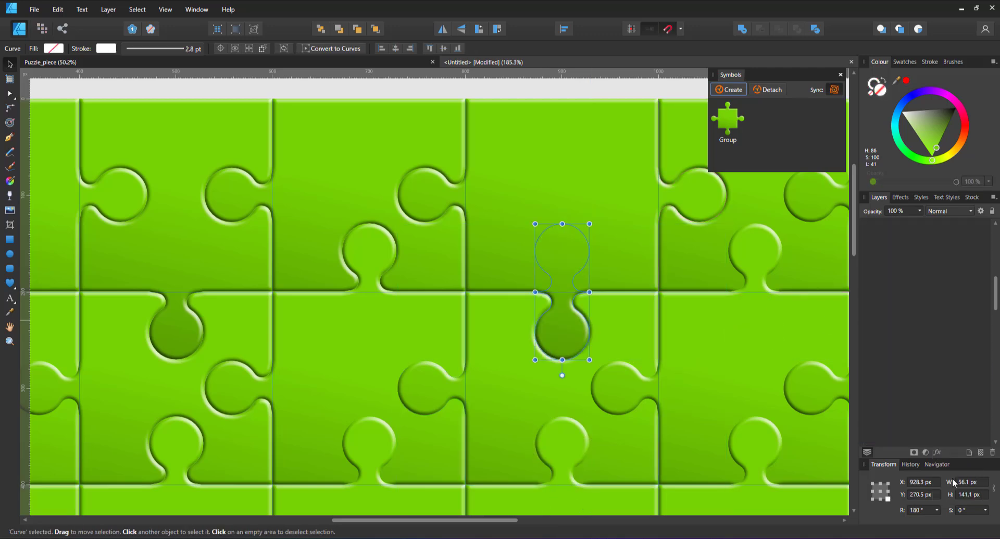
Step: Check the whole grid for overlapping connectors in the Outline view mode and return to the normal view
click(539, 87)
scroll(576, 182, down, 5)
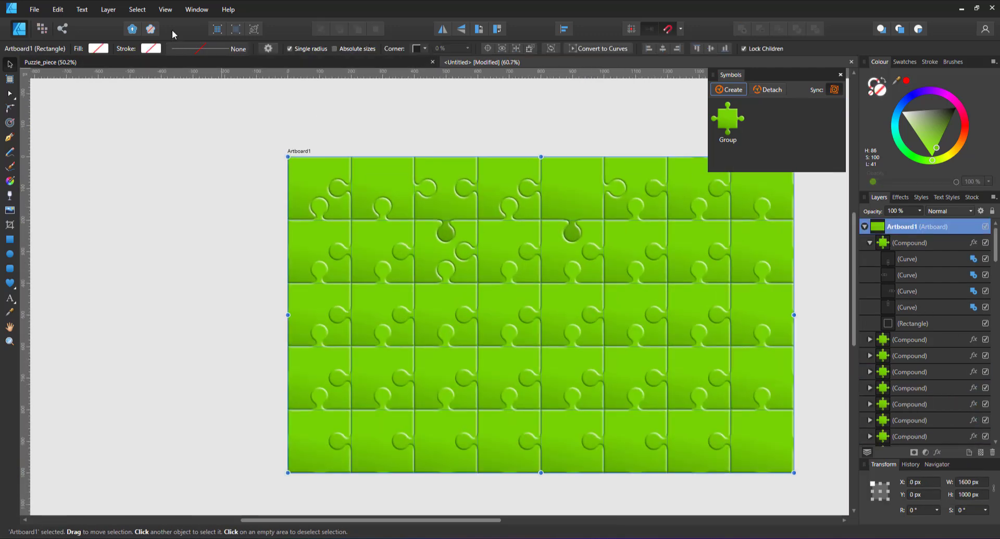
click(171, 13)
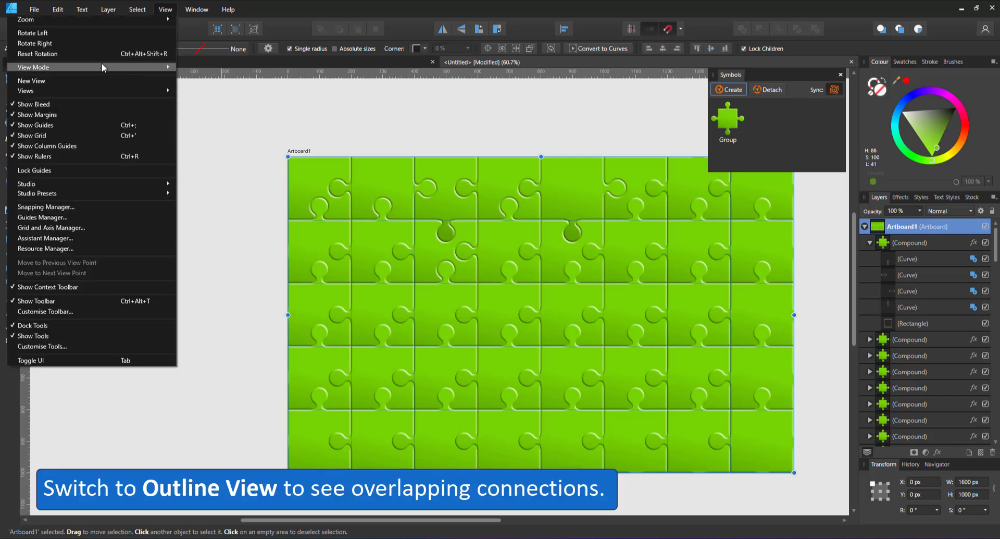
mouse_move(102, 66)
click(197, 100)
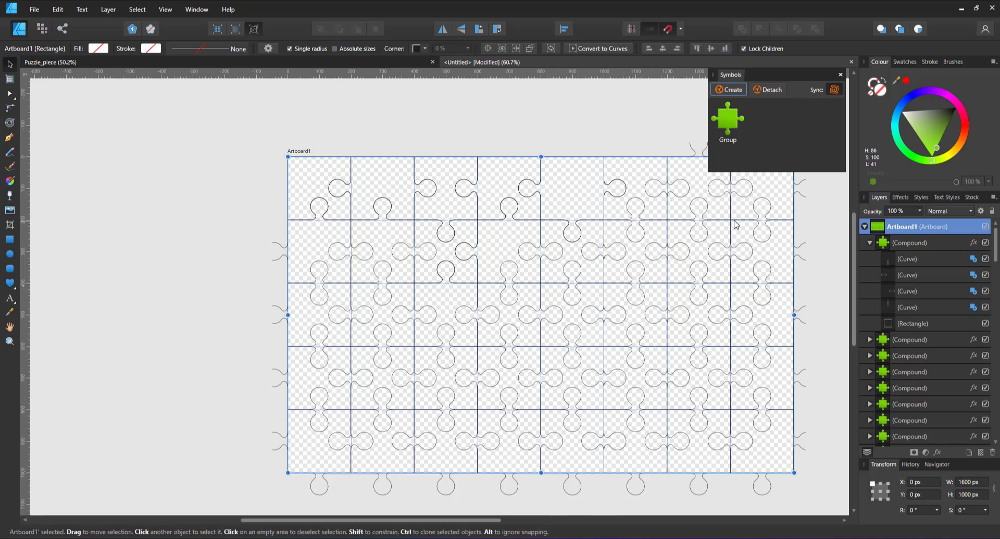
click(190, 212)
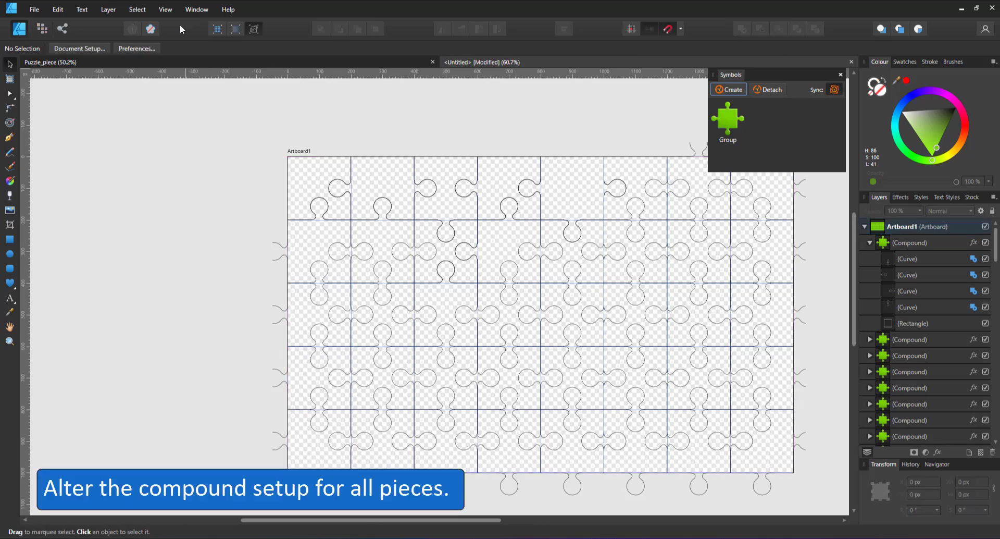
key(ctrl+y)
Step: Hide the top connector curve in the compound of the seventh top-row piece
scroll(721, 177, up, 3)
drag(721, 178, 592, 170)
click(592, 170)
click(870, 436)
scroll(881, 435, down, 3)
click(985, 356)
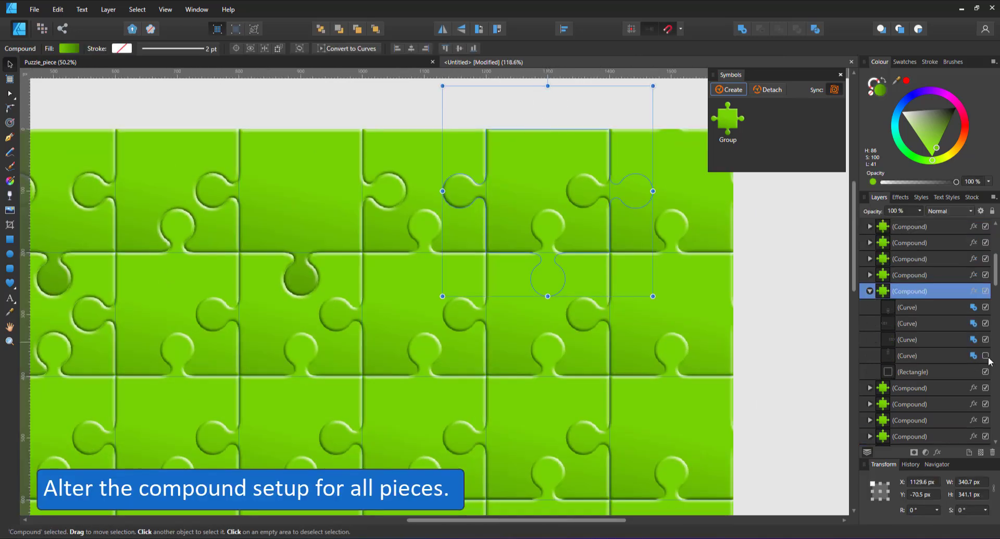
Step: Hide the top and right connectors of the grid's top-right corner piece and set its bottom connector to Subtract
click(678, 190)
click(870, 226)
click(985, 292)
click(985, 275)
click(974, 243)
click(959, 288)
Step: Set the left and right connectors of the seventh top-row piece to Subtract
click(553, 195)
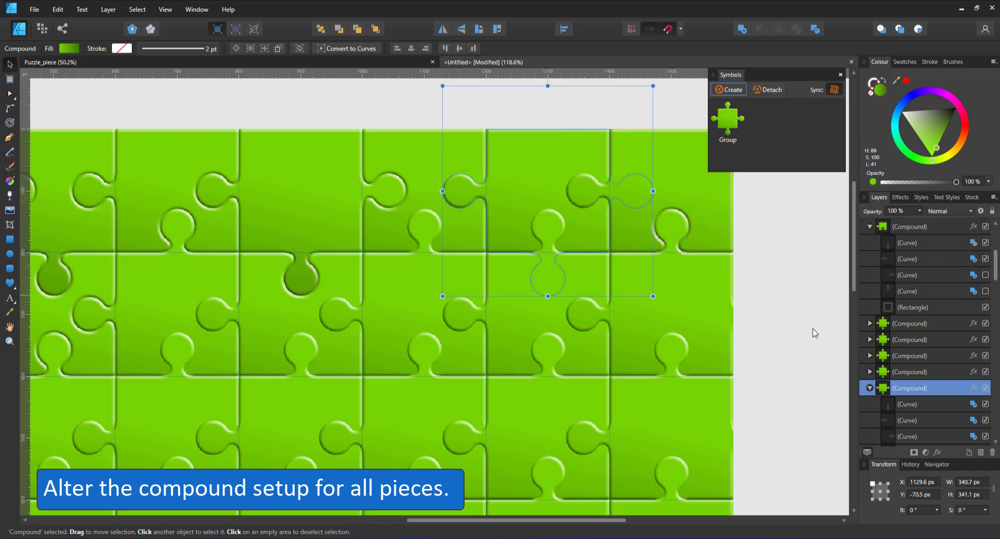
scroll(966, 388, down, 2)
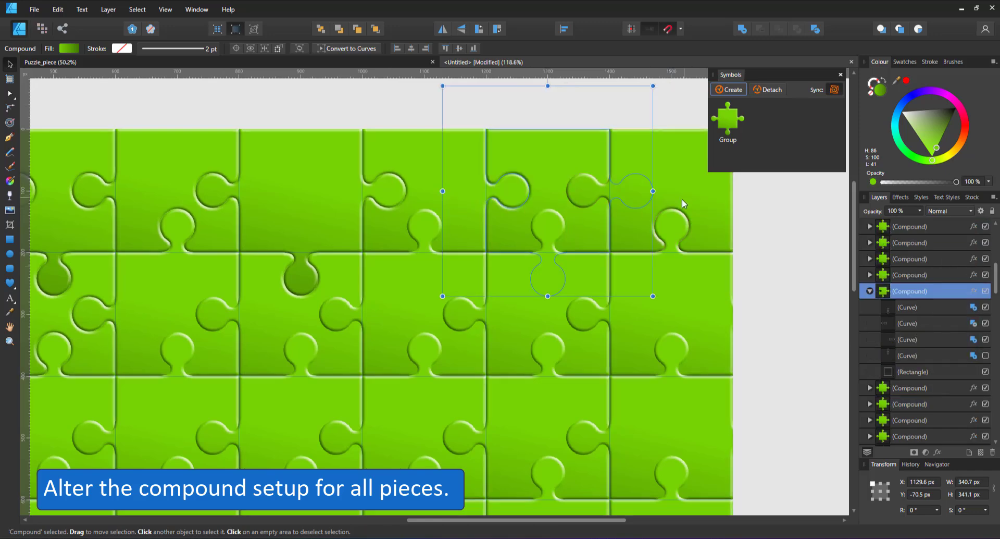
click(974, 355)
click(955, 388)
Step: Set the top connector of the seventh piece in the second row to Subtract
click(584, 291)
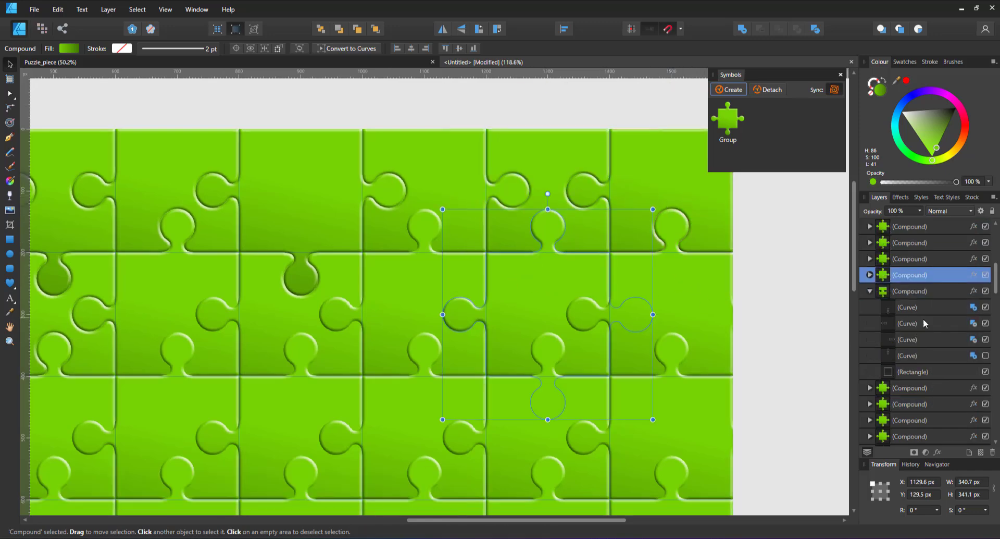
click(870, 275)
click(974, 339)
click(958, 386)
Step: Set the bottom connector of the sixth top-row piece to Subtract
click(463, 225)
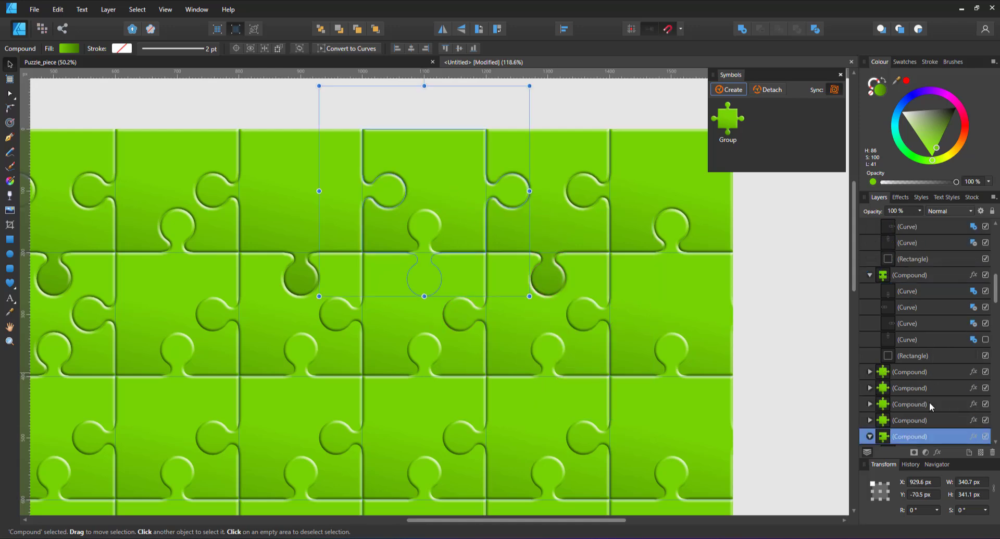
scroll(931, 407, down, 3)
click(974, 307)
click(958, 353)
click(764, 331)
Step: Close the symbols list, fit the whole puzzle grid in view, and inspect its connector shapes in outline view before restoring the normal view
key(ctrl+0)
click(840, 75)
click(254, 28)
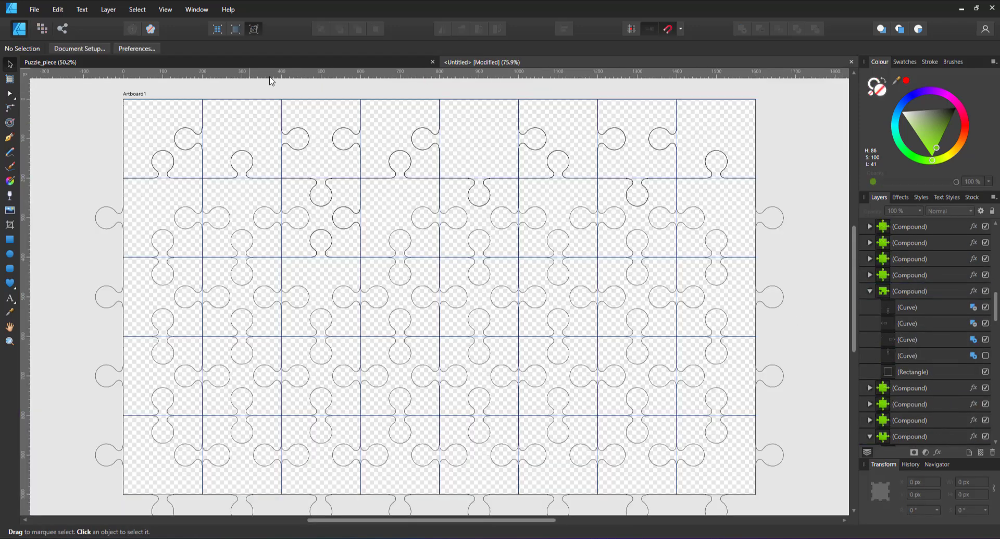
drag(84, 83, 771, 196)
click(254, 29)
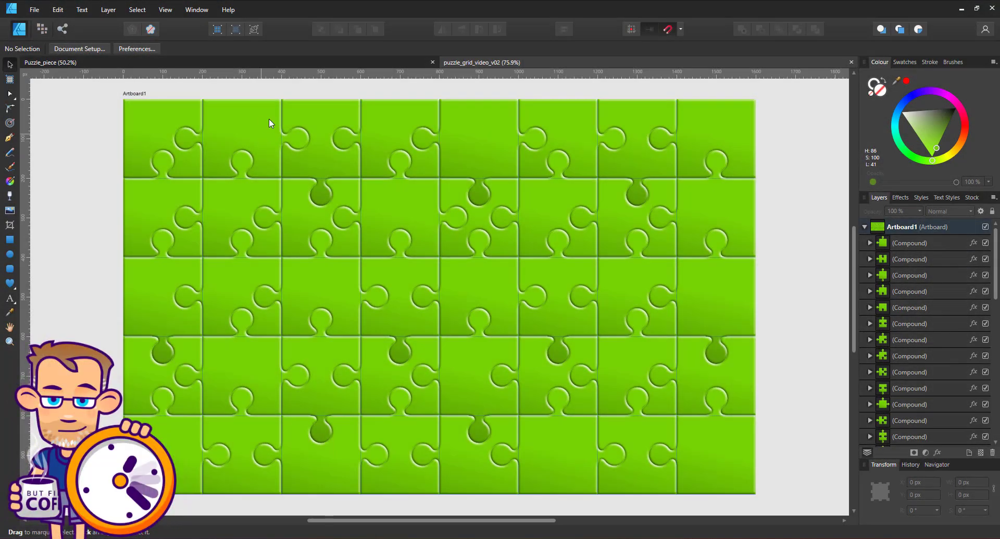
click(253, 29)
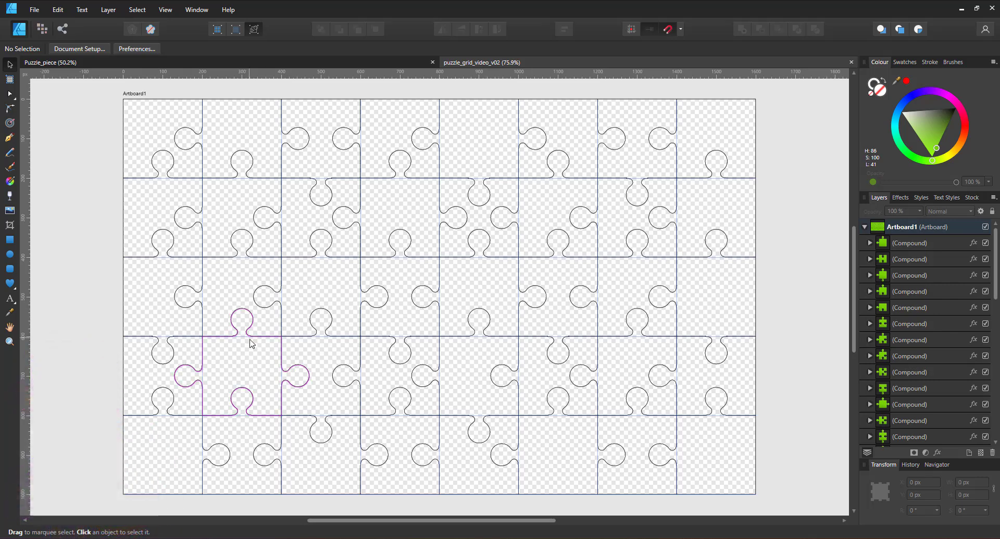
click(235, 29)
Step: Recolour the fifth top-row piece with a solid red fill
click(475, 156)
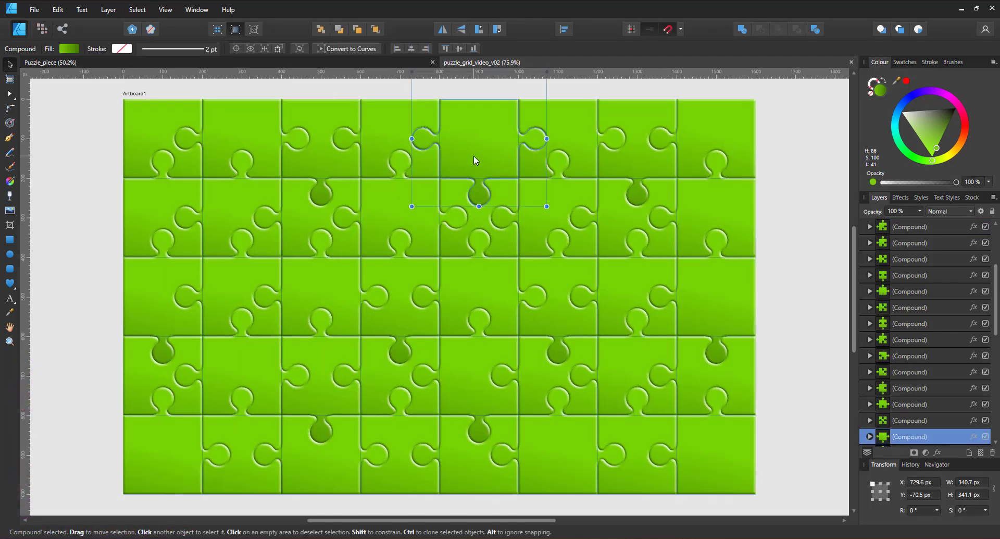
click(10, 180)
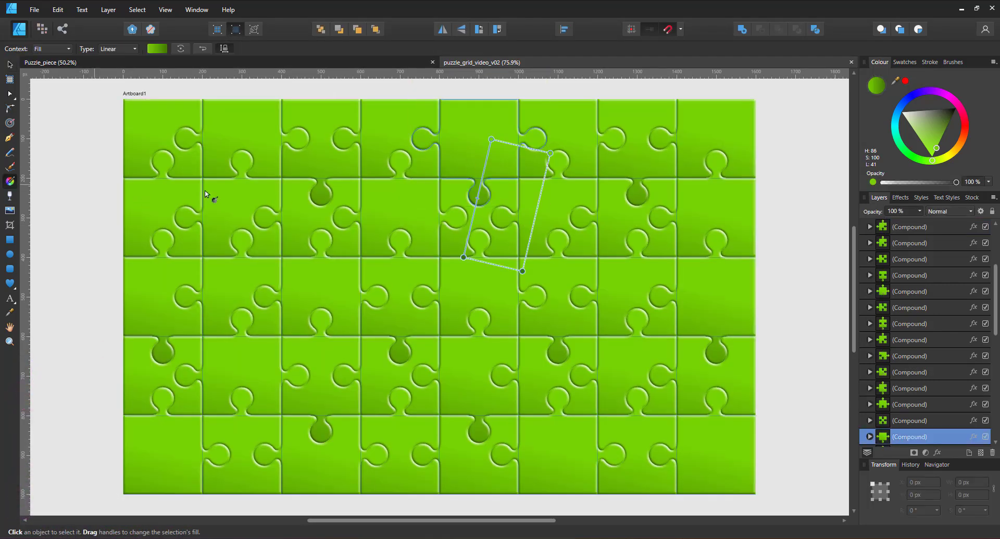
click(906, 82)
Step: Recolour the fourth piece in the second row blue (H 198) with a linear gradient running downward into a darker blue
click(420, 223)
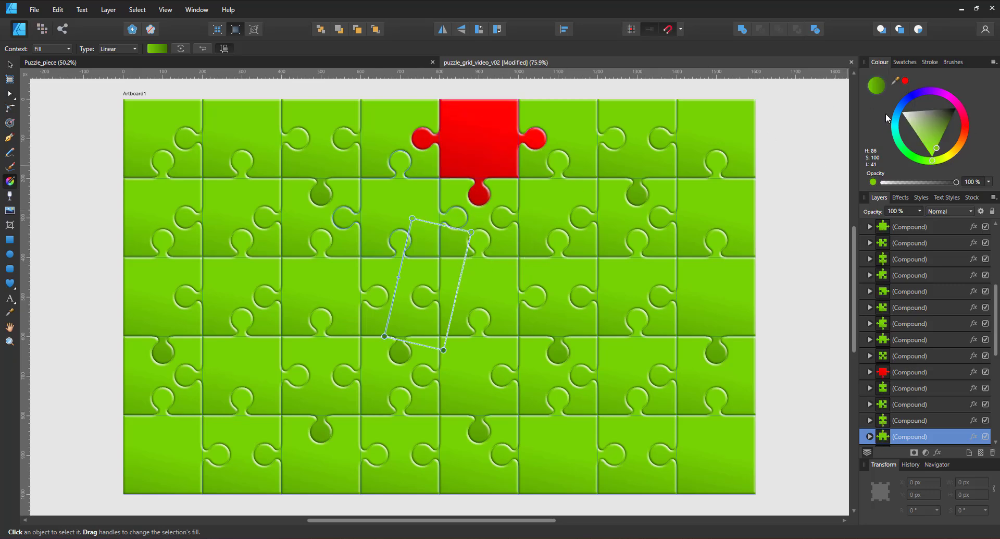
click(896, 114)
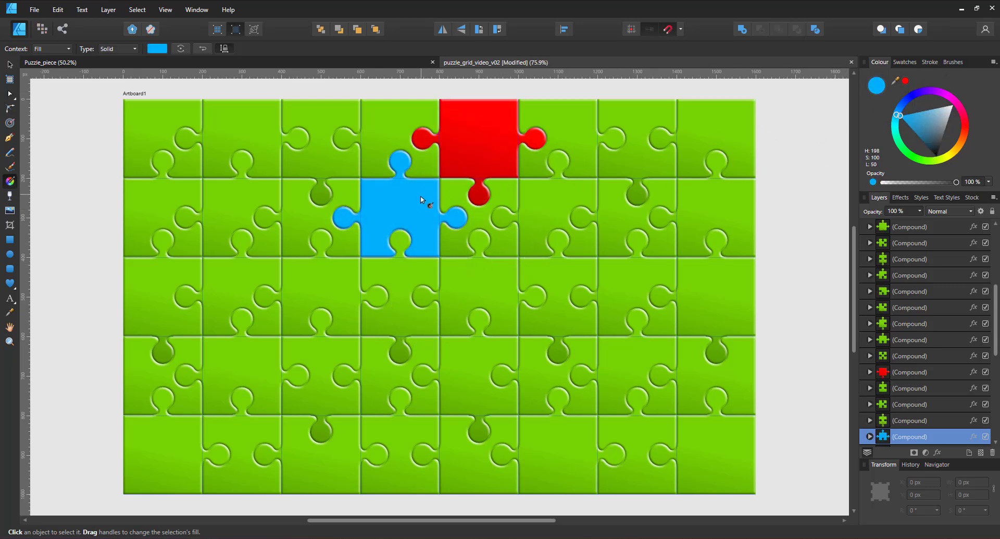
drag(421, 195, 399, 264)
Step: Give the fifth piece in the third row a diagonal linear gradient from yellow (H 52) to orange (H 33)
click(522, 298)
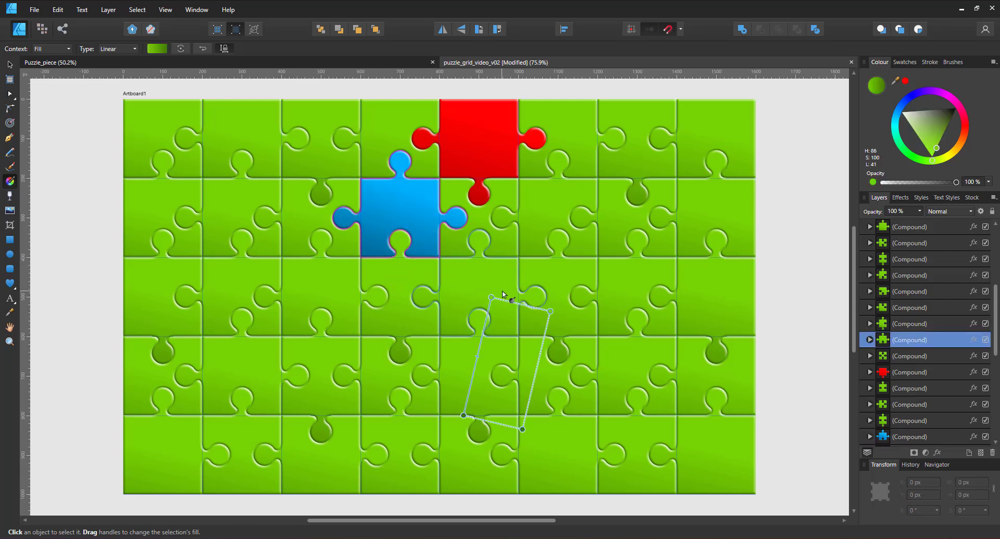
click(954, 154)
drag(490, 285, 440, 353)
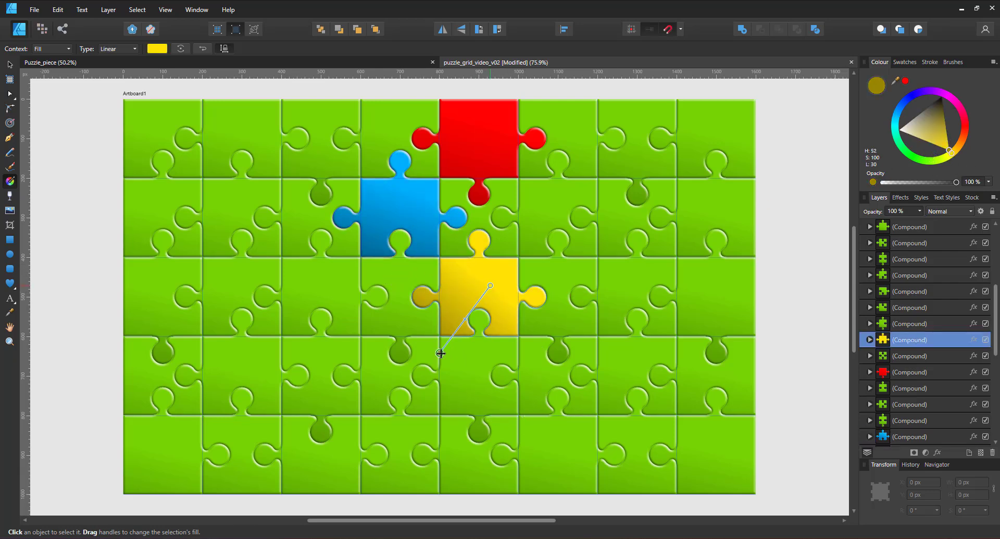
drag(954, 157, 971, 151)
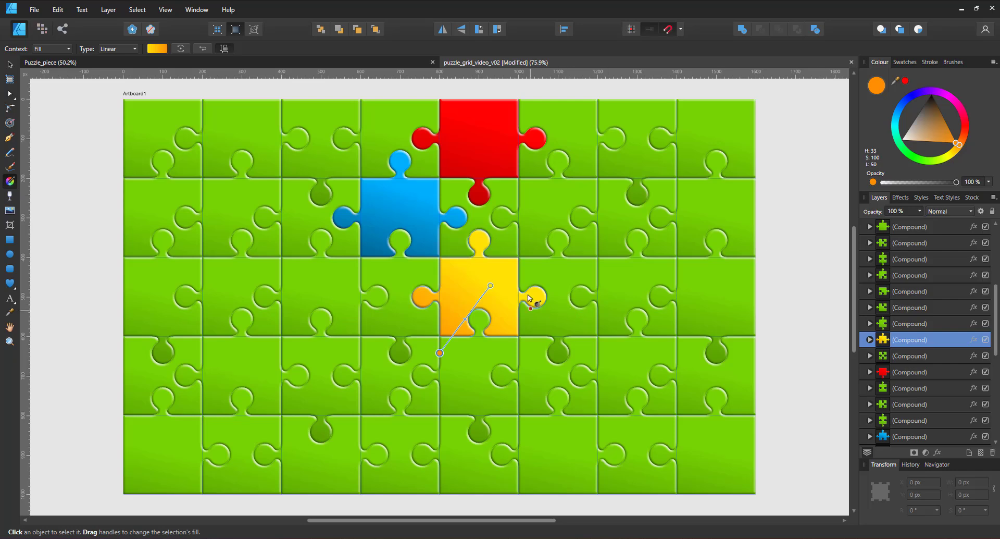
click(789, 256)
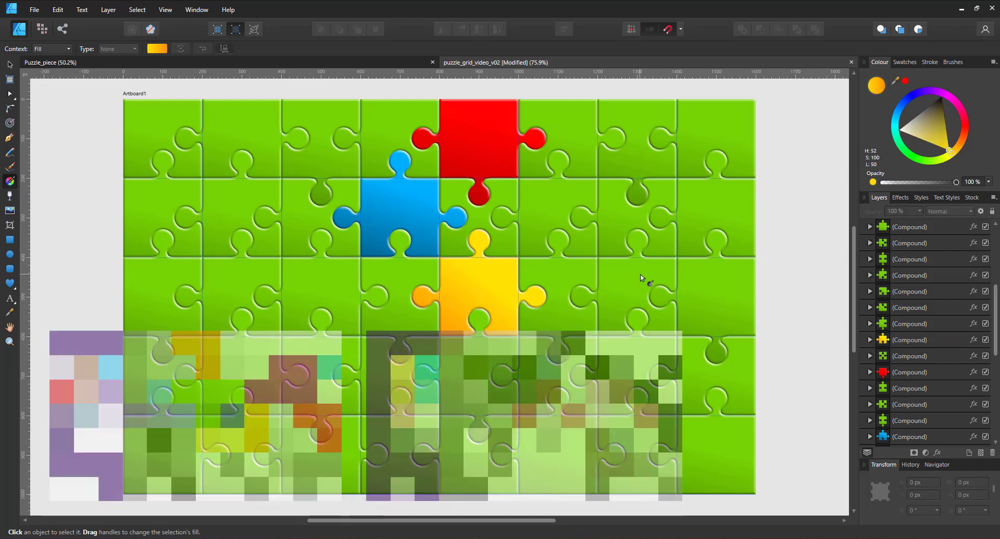